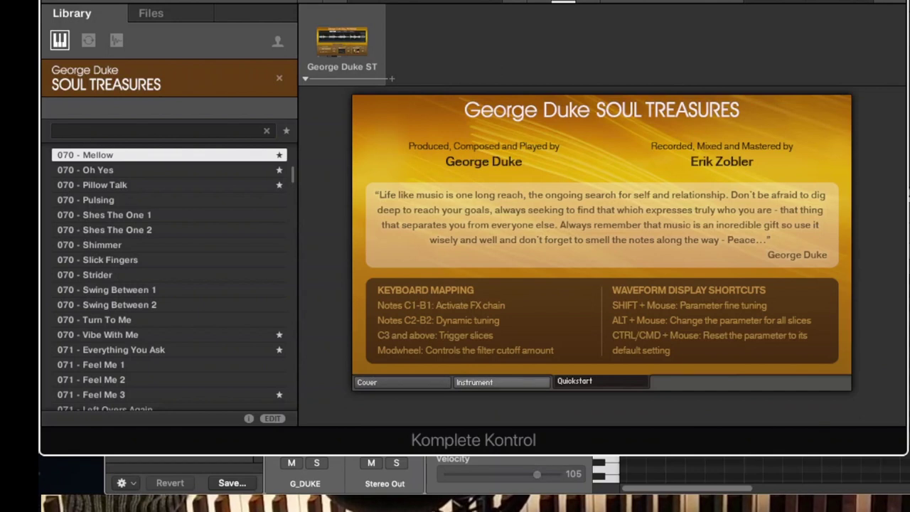
# - Show the slice volumes on the Soul Treasures instrument page and lower the volume of the second, third and fourth slices
pyautogui.click(323, 460)
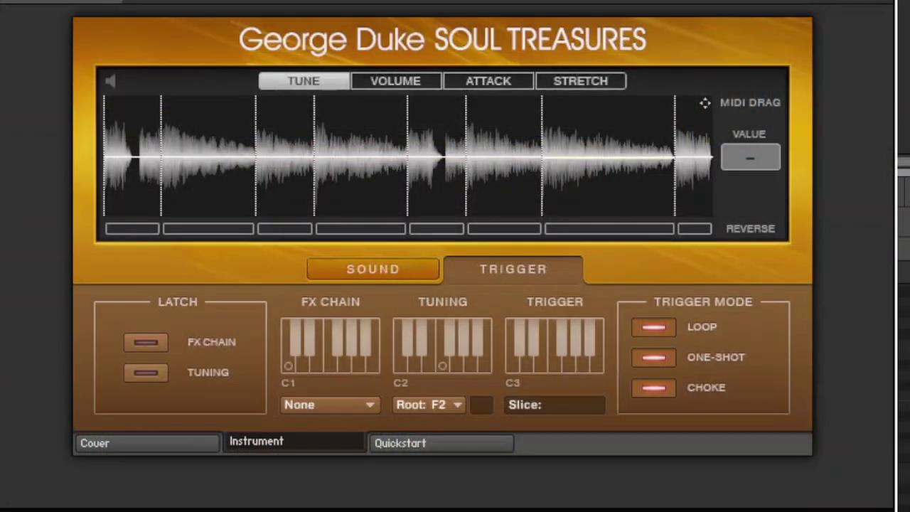
pyautogui.click(396, 81)
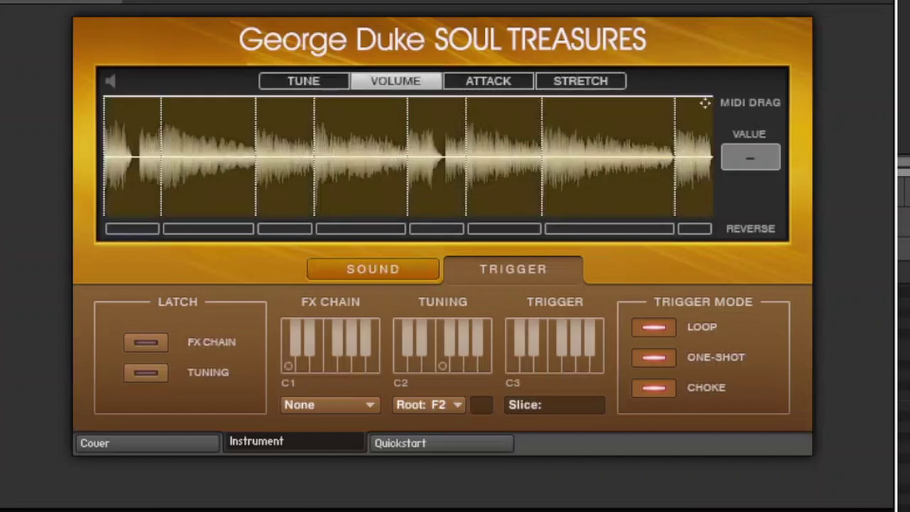
pyautogui.moveTo(208, 97)
pyautogui.mouseDown()
pyautogui.moveTo(208, 117)
pyautogui.moveTo(208, 97)
pyautogui.mouseUp()
pyautogui.moveTo(207, 96); pyautogui.dragTo(207, 110)
pyautogui.moveTo(285, 97); pyautogui.dragTo(284, 116)
pyautogui.moveTo(360, 97); pyautogui.dragTo(360, 101)
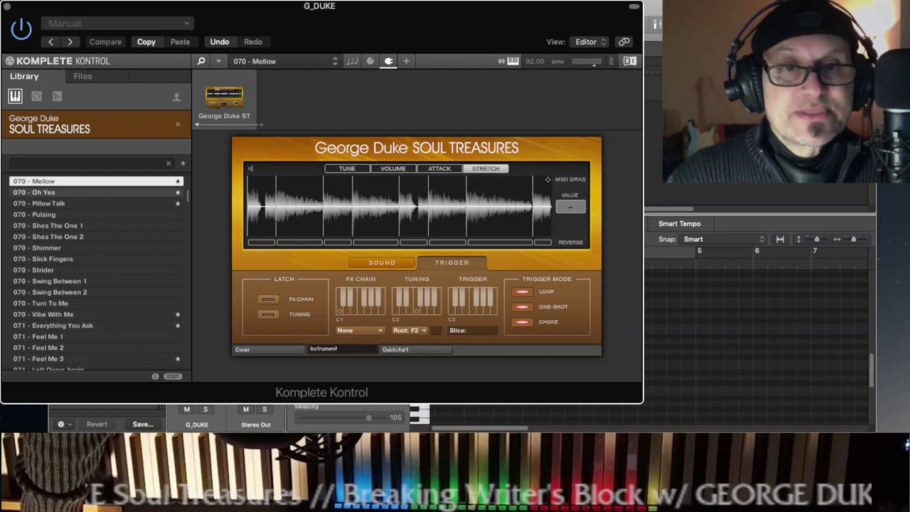
# - Preview the 065 - Cover Girl and 065 - Hooked 1 presets near the start of the library list
pyautogui.scroll(10, 96, 192)
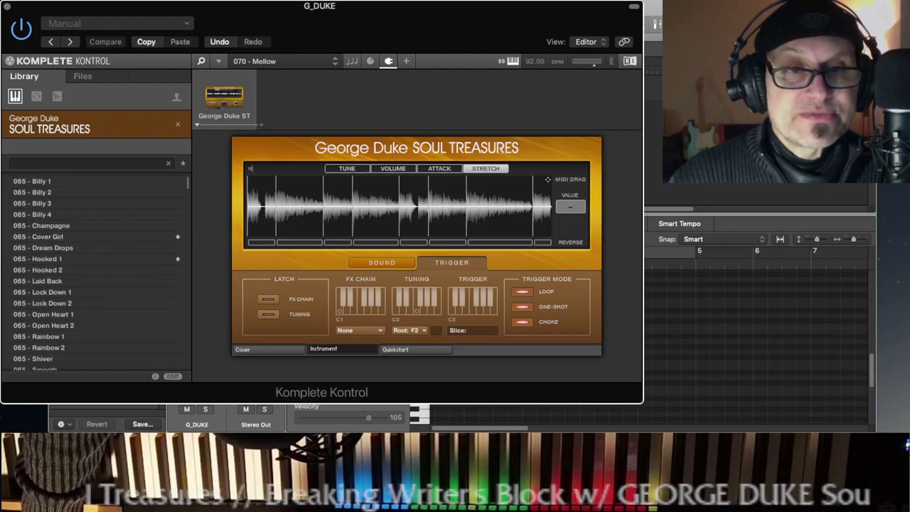
pyautogui.click(96, 236)
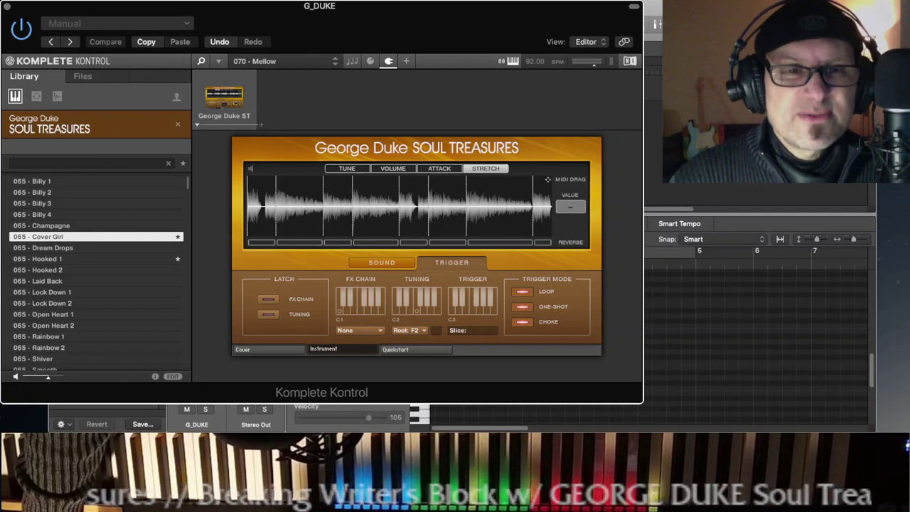
pyautogui.click(96, 259)
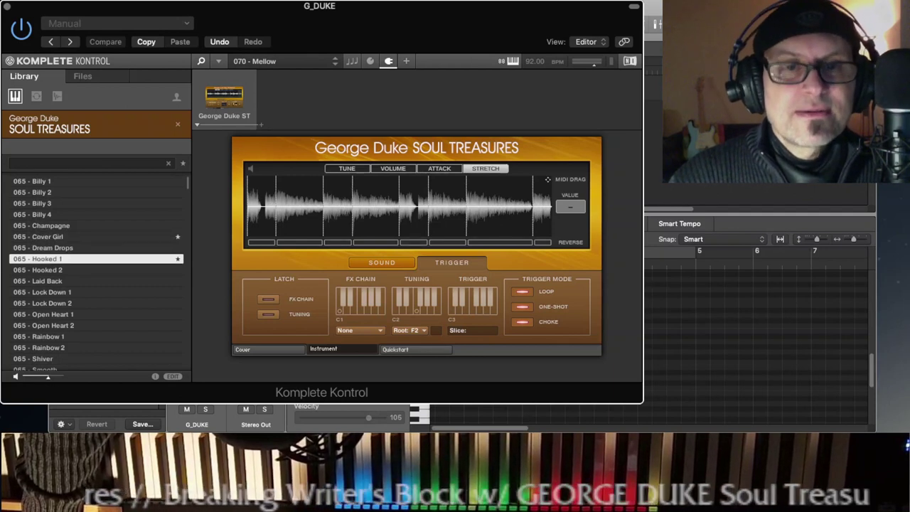
# - Preview the Lock Down 1 and 2, Open Heart 1 and 2, and Rainbow 1 and 2 presets at tempo 065
pyautogui.scroll(-3, 97, 291)
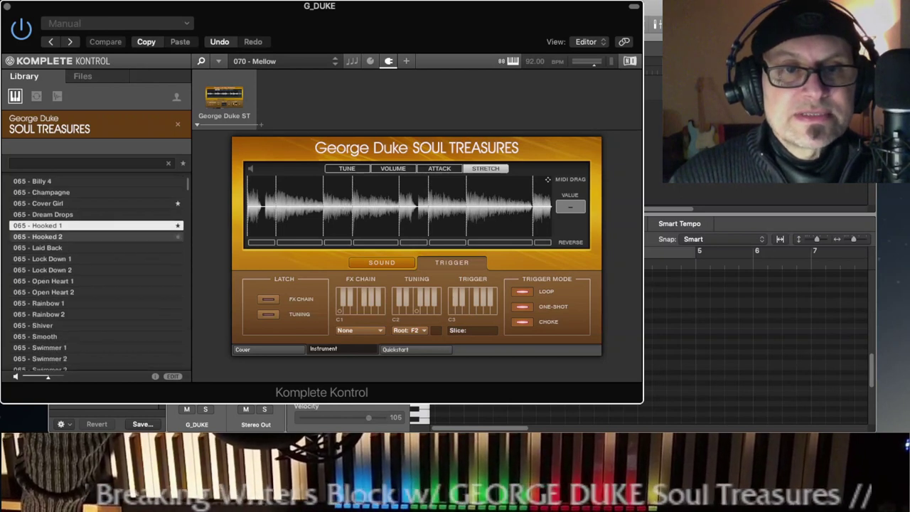
pyautogui.click(96, 259)
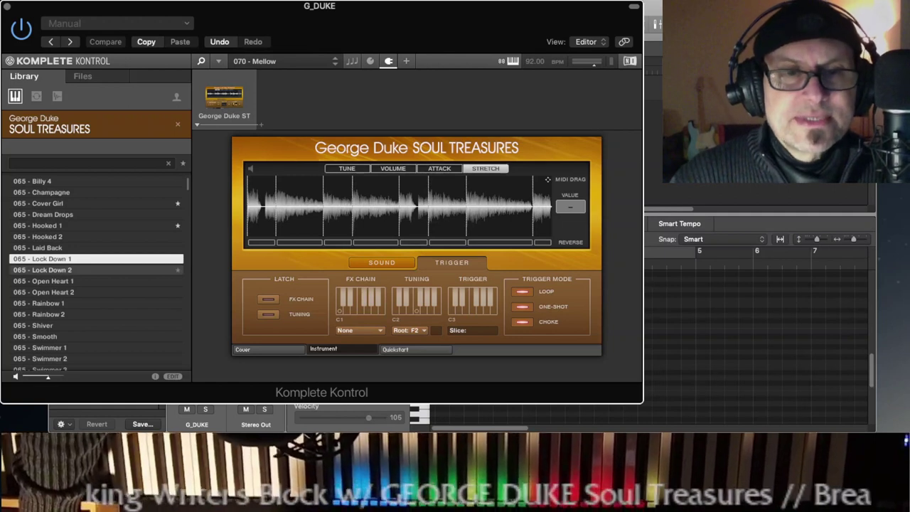
pyautogui.click(96, 269)
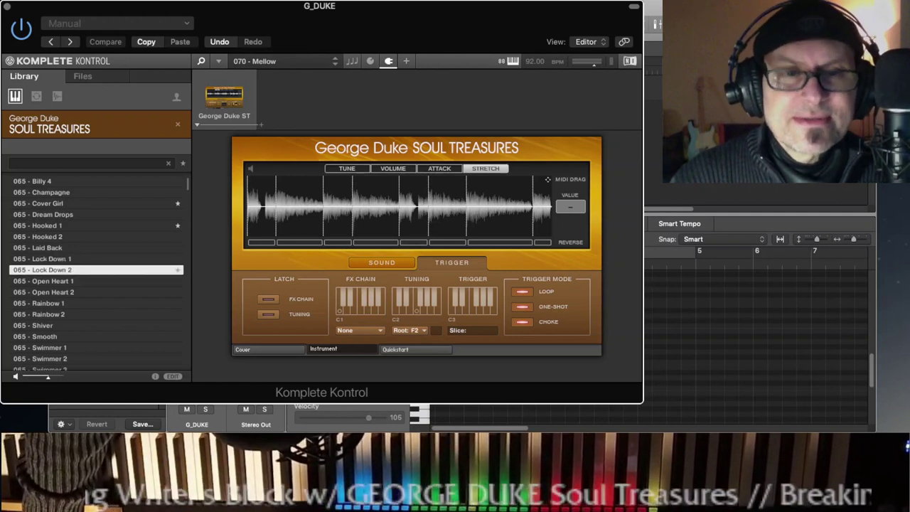
pyautogui.click(96, 281)
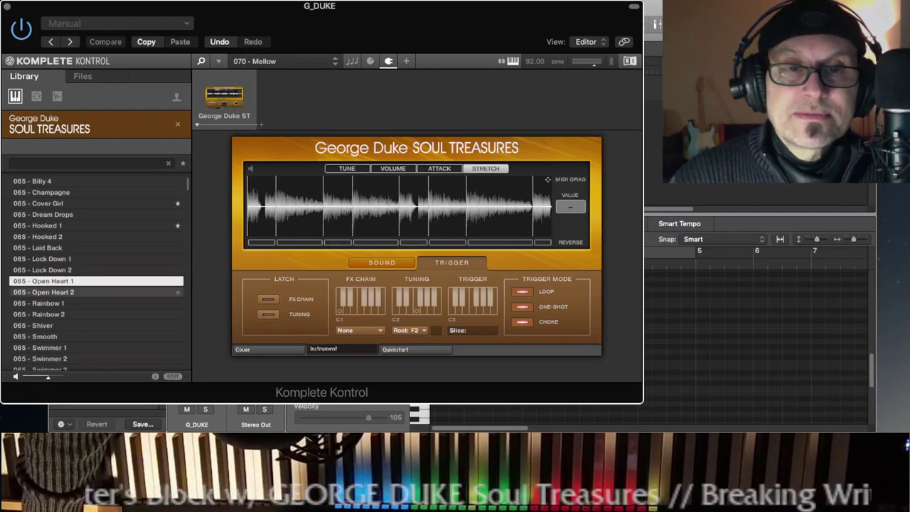
pyautogui.click(96, 292)
pyautogui.click(96, 303)
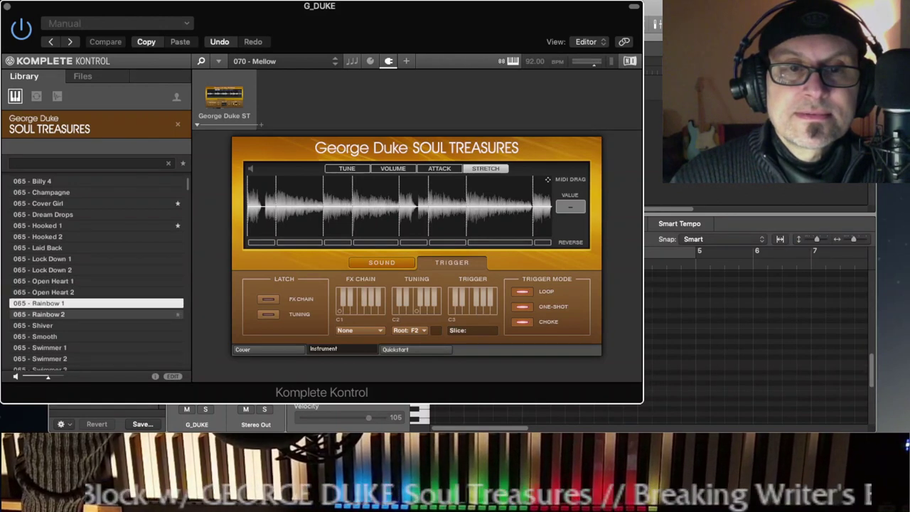
pyautogui.click(96, 314)
# - Preview the 065 - Swimmer 1, 070 - Augmented 1 and 070 - Easy Peasy presets
pyautogui.scroll(-2, 96, 325)
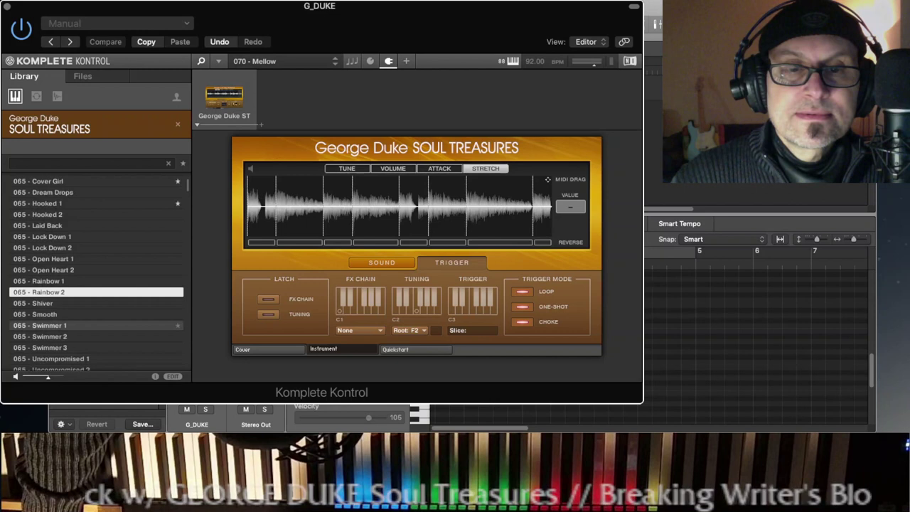
pyautogui.click(96, 325)
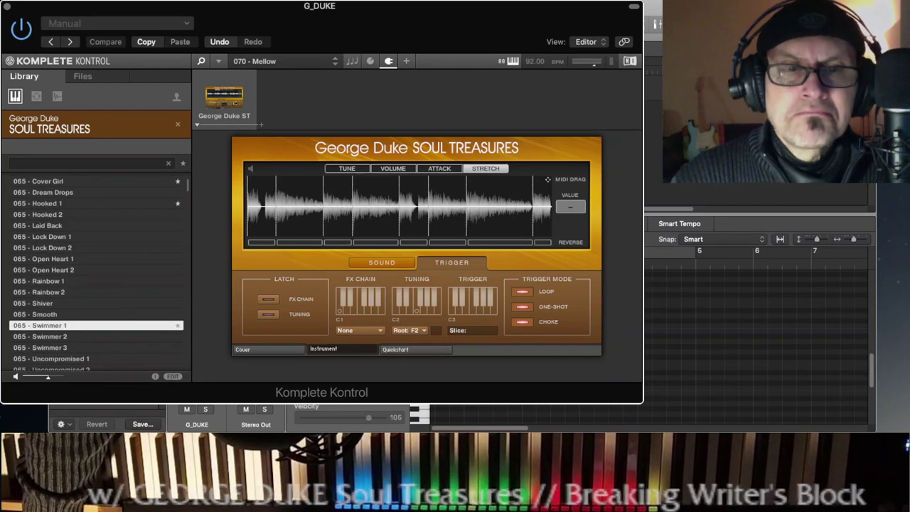
pyautogui.scroll(-4, 96, 303)
pyautogui.click(96, 303)
pyautogui.click(96, 336)
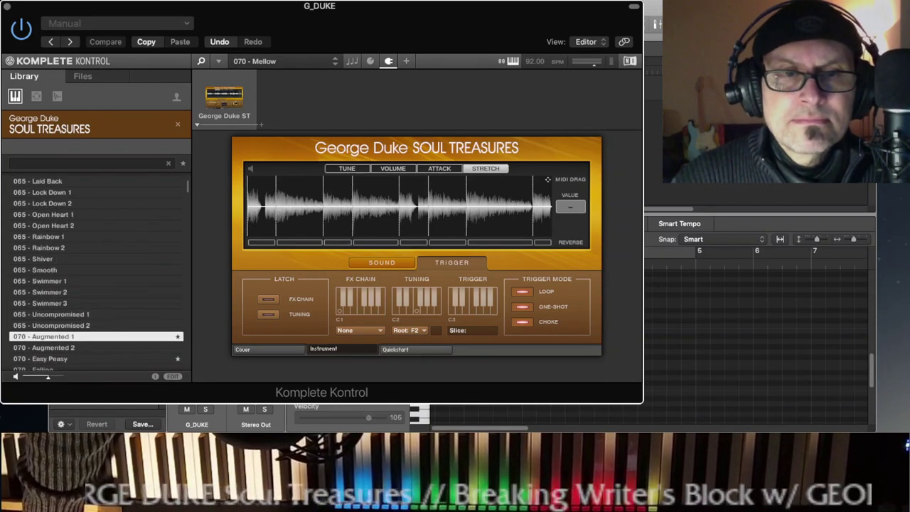
pyautogui.scroll(-1, 96, 337)
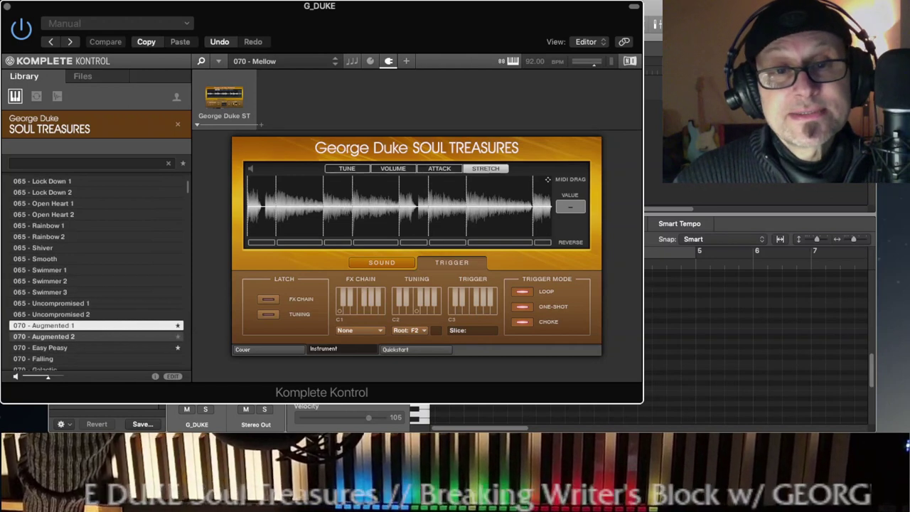
pyautogui.click(72, 348)
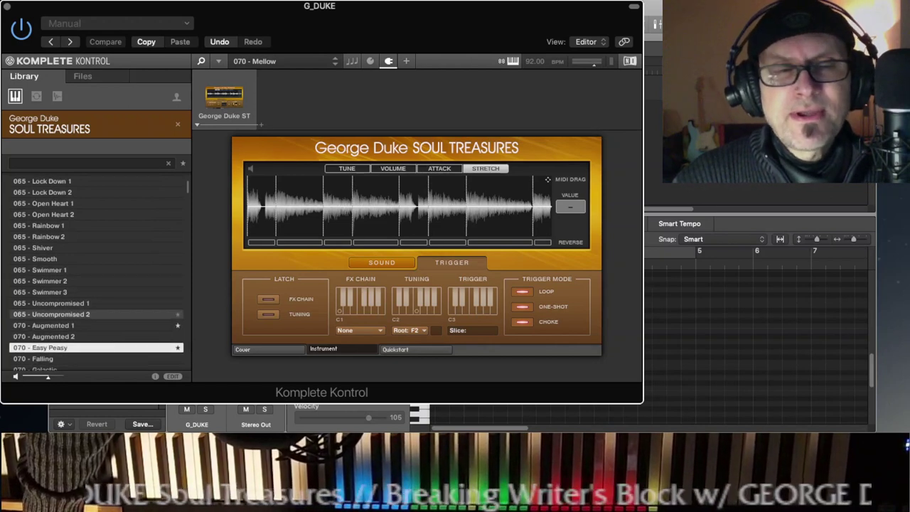
# - Preview the 070 - Pillow Talk preset and look through the presets that follow it in the list
pyautogui.scroll(-4, 71, 303)
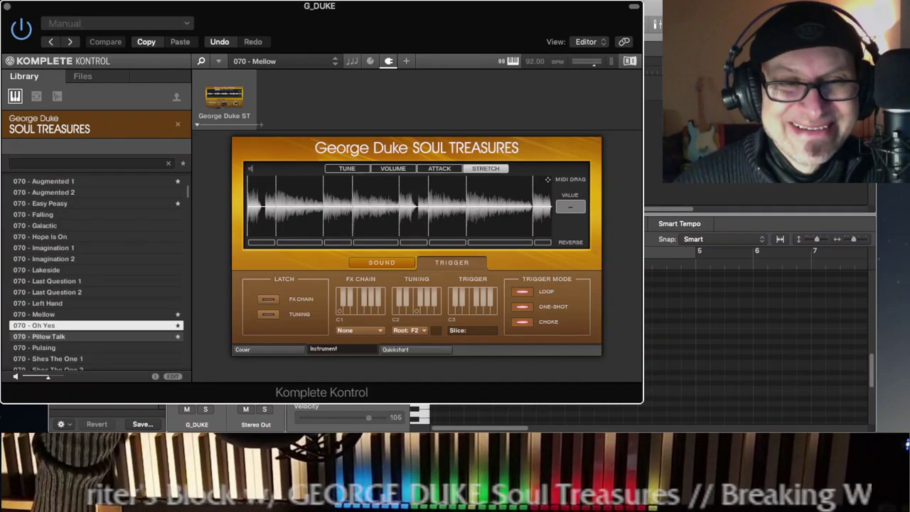
pyautogui.click(96, 336)
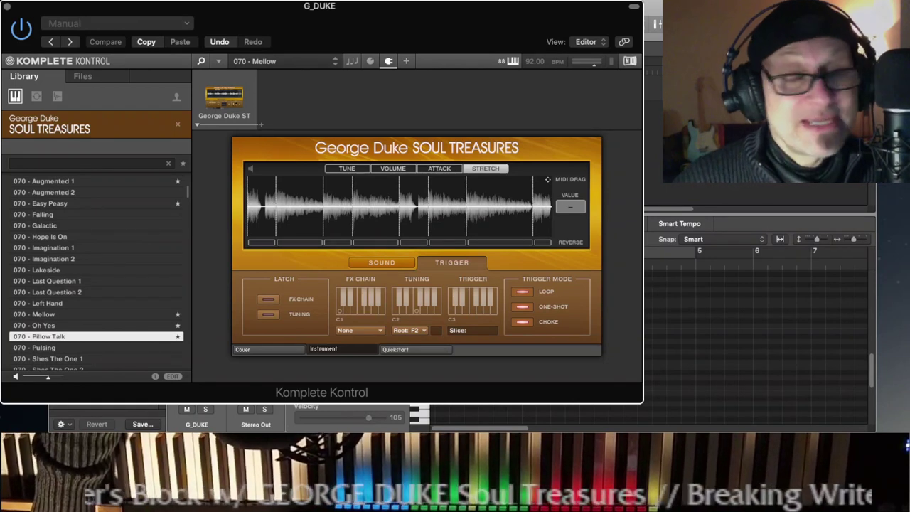
pyautogui.press('Down')
pyautogui.press('Down')
pyautogui.press('Down')
pyautogui.press('Down')
pyautogui.press('Down')
pyautogui.press('Down')
pyautogui.press('Down')
pyautogui.press('Down')
pyautogui.press('Down')
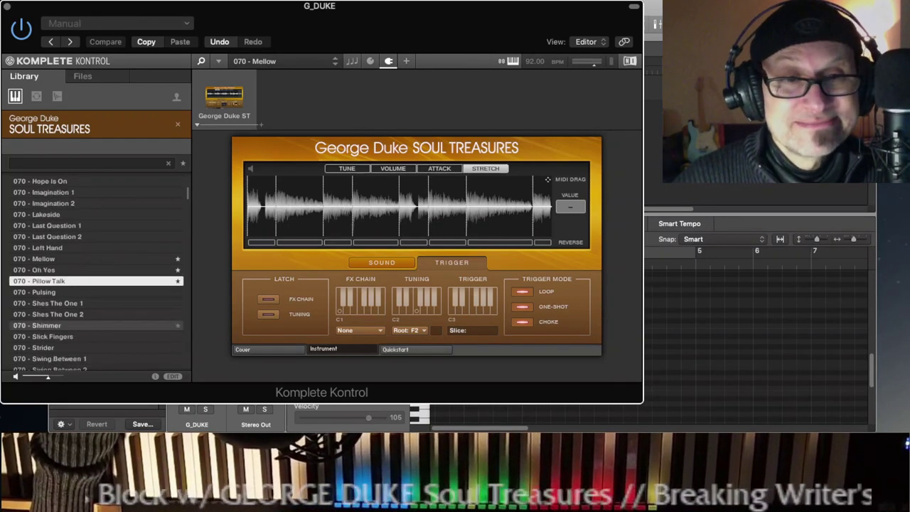
pyautogui.press('Down')
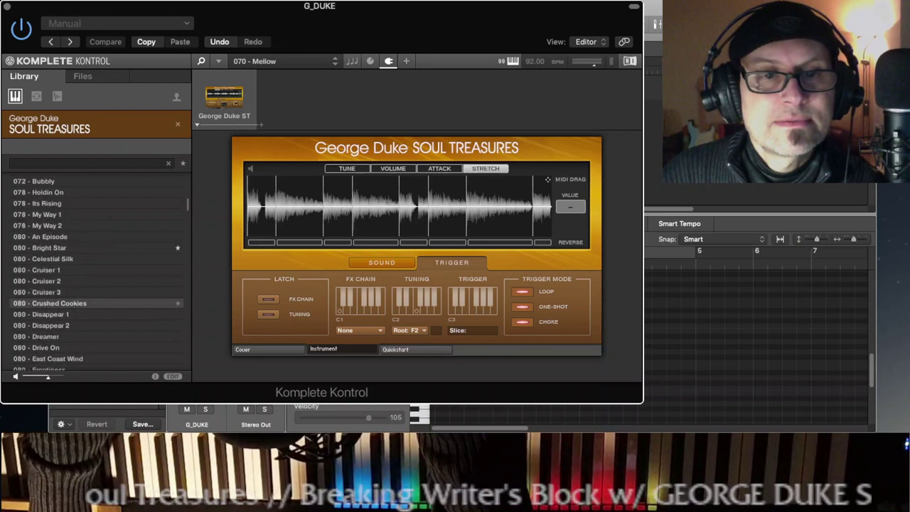
# - Preview the presets one after another from 080 - Crushed Cookies to 080 - East Coast Wind
pyautogui.click(95, 303)
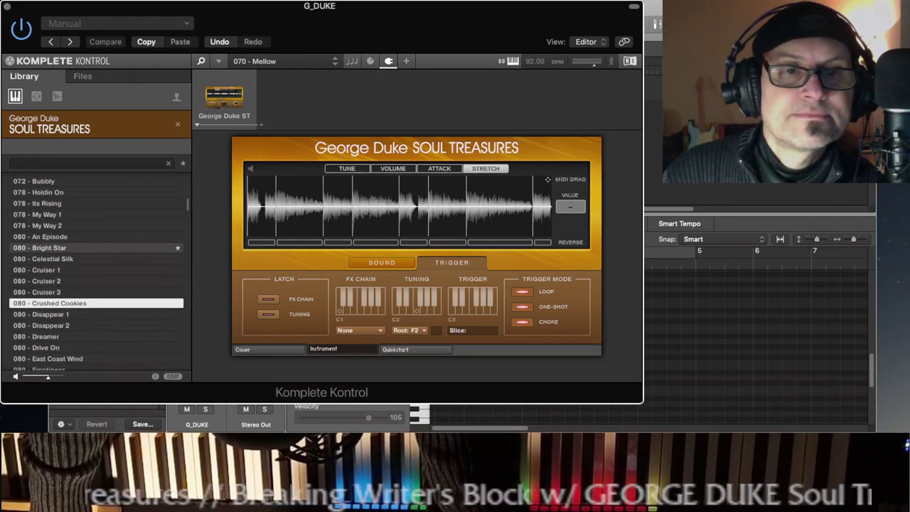
pyautogui.press('Down')
pyautogui.press('Down')
pyautogui.press('Down')
pyautogui.press('Down')
pyautogui.press('Down')
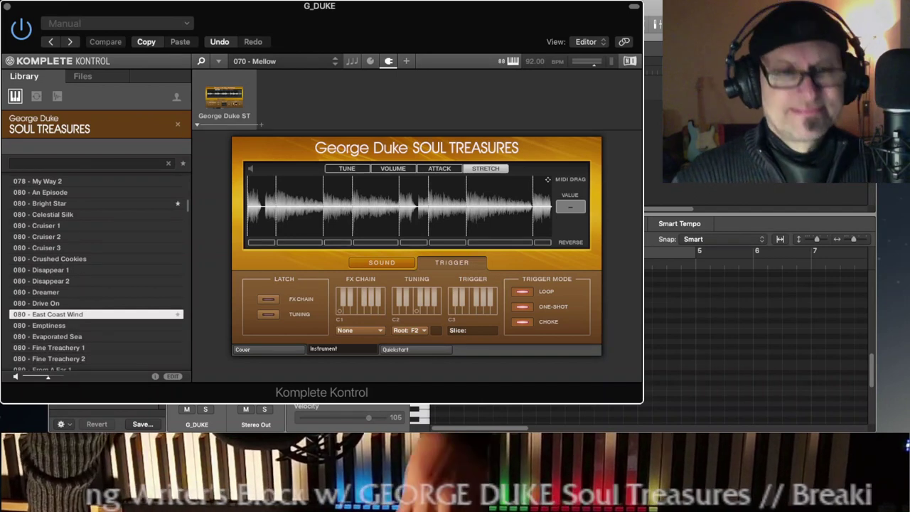
# - Look through the preset list from 065 - Again 1 to the first 070 presets, checking their tempos and names
pyautogui.scroll(5, 96, 308)
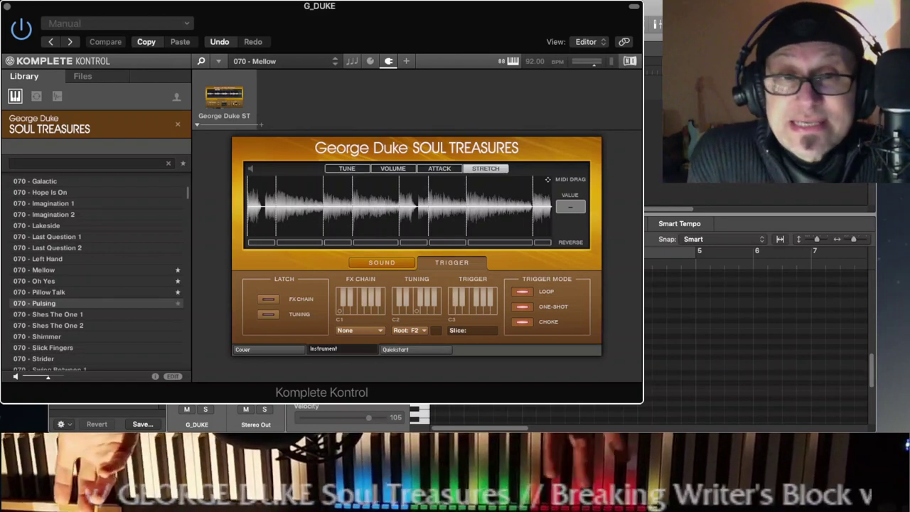
pyautogui.scroll(10, 95, 270)
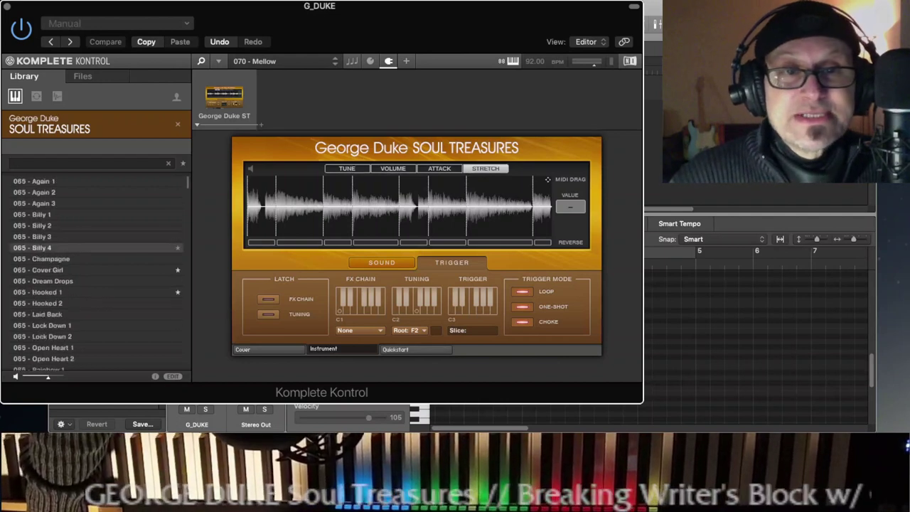
pyautogui.press('Down')
pyautogui.press('Down')
pyautogui.press('Down')
pyautogui.press('Down')
pyautogui.press('Down')
pyautogui.press('Down')
pyautogui.press('Down')
pyautogui.press('Down')
pyautogui.press('Down')
pyautogui.press('Down')
pyautogui.press('Down')
pyautogui.press('Down')
pyautogui.press('Down')
pyautogui.press('Down')
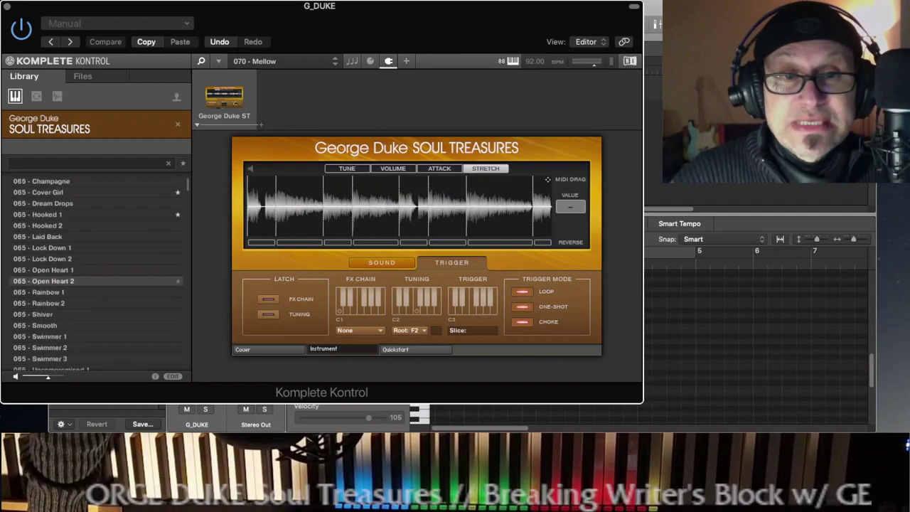
pyautogui.press('Down')
pyautogui.press('Down')
pyautogui.press('Down')
pyautogui.press('Down')
pyautogui.press('Down')
pyautogui.press('Down')
pyautogui.press('Down')
pyautogui.press('Down')
pyautogui.press('Down')
pyautogui.press('Down')
pyautogui.press('Down')
pyautogui.press('Down')
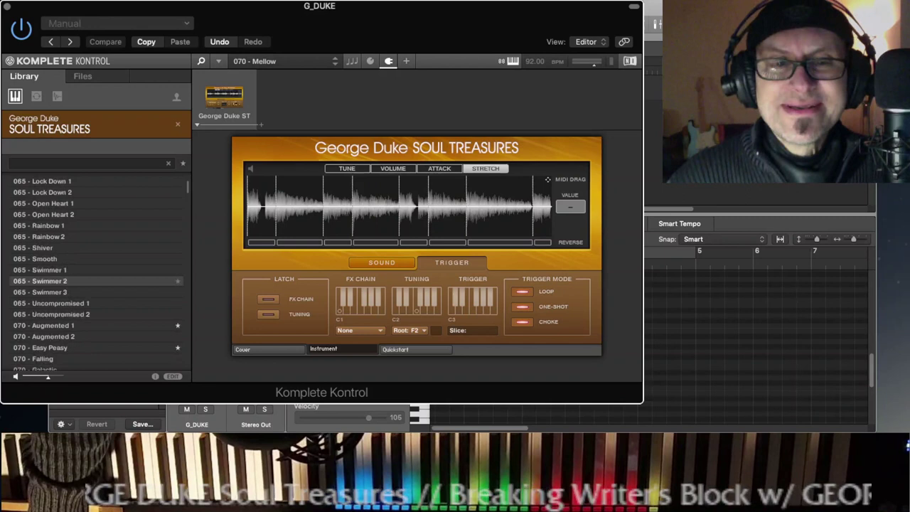
pyautogui.press('Up')
pyautogui.press('Up')
pyautogui.press('Up')
pyautogui.press('Up')
pyautogui.press('Up')
pyautogui.press('Up')
pyautogui.press('Up')
pyautogui.press('Up')
pyautogui.press('Up')
pyautogui.press('Up')
pyautogui.press('Up')
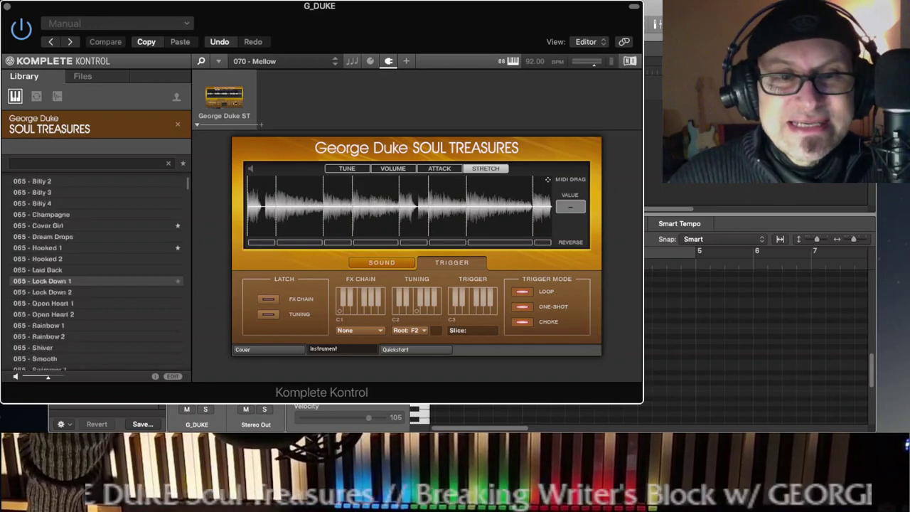
pyautogui.press('Down')
pyautogui.press('Down')
pyautogui.press('Down')
pyautogui.press('Down')
pyautogui.press('Down')
pyautogui.press('Down')
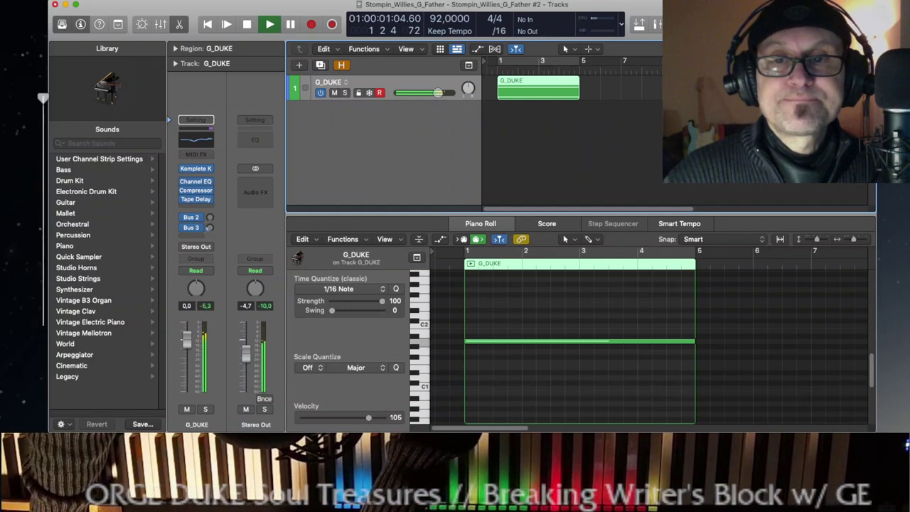
# - Switch to Logic Pro and examine the held notes of the G_DUKE region in the Piano Roll during playback
pyautogui.scroll(-3, 580, 345)
pyautogui.scroll(8, 579, 344)
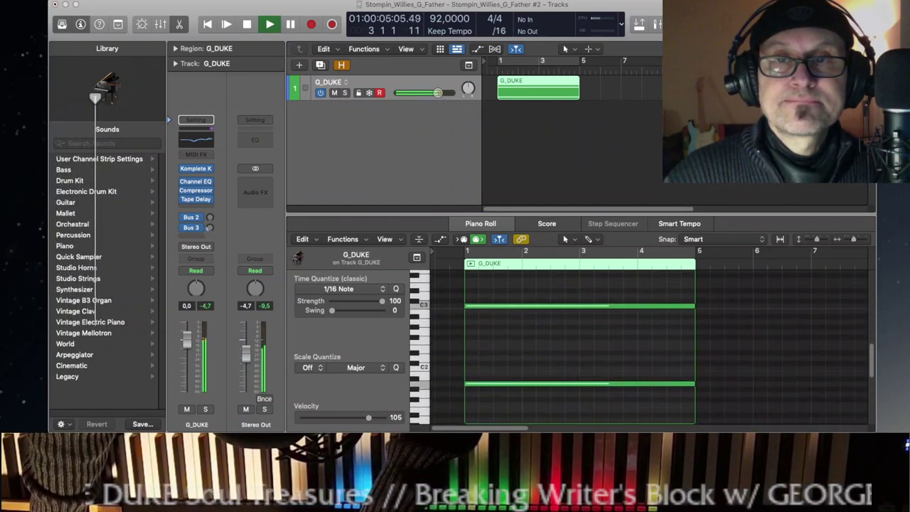
pyautogui.moveTo(115, 98); pyautogui.dragTo(148, 98)
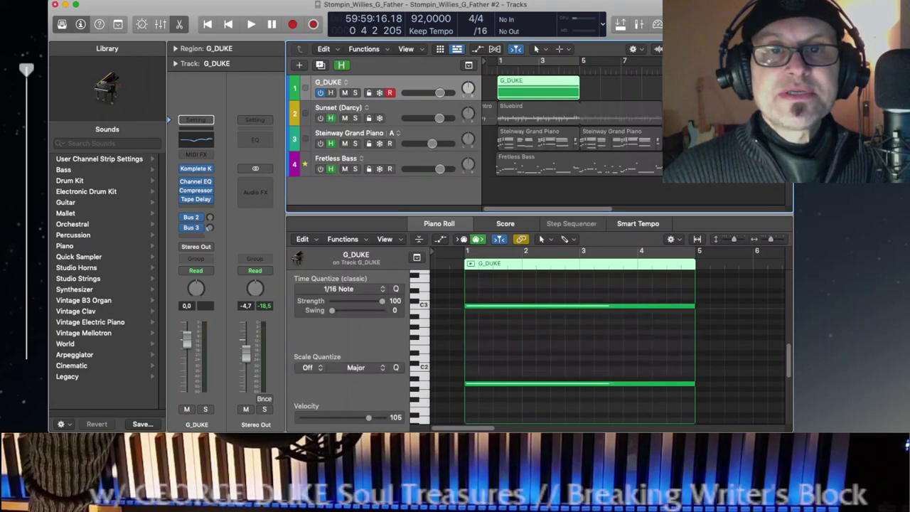
# - Select the Steinway Grand Piano track and listen to its part together with the G_DUKE loop
pyautogui.click(359, 138)
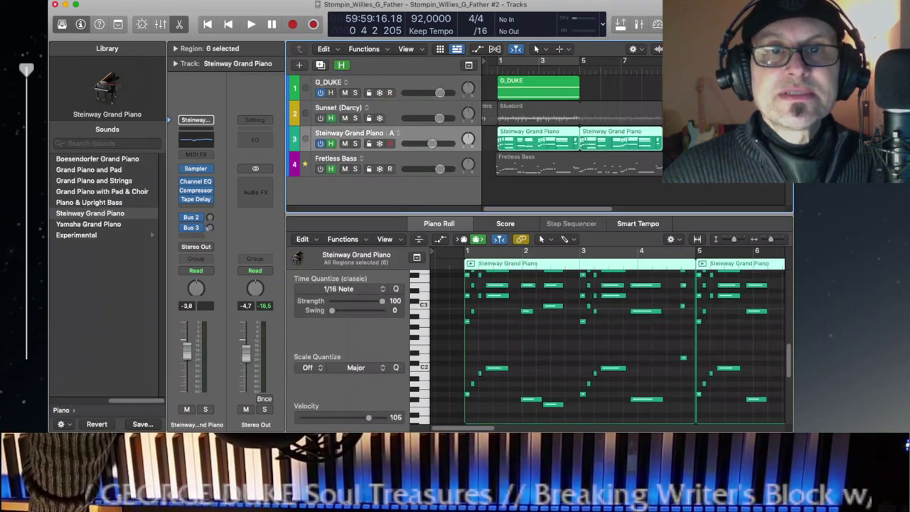
pyautogui.click(359, 88)
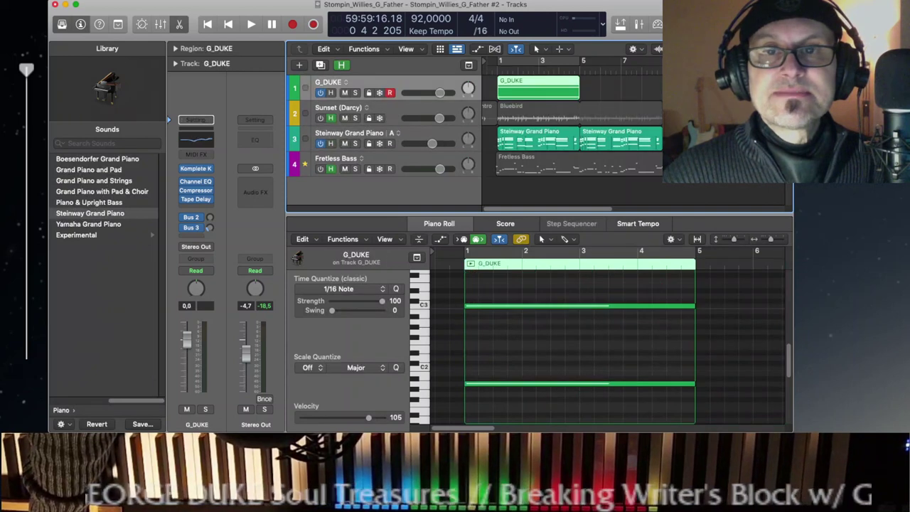
pyautogui.click(359, 138)
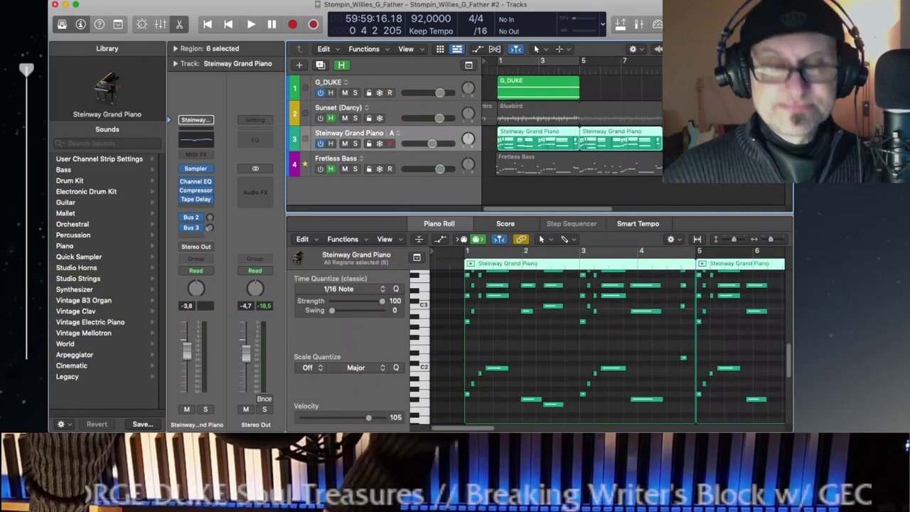
pyautogui.press('space')
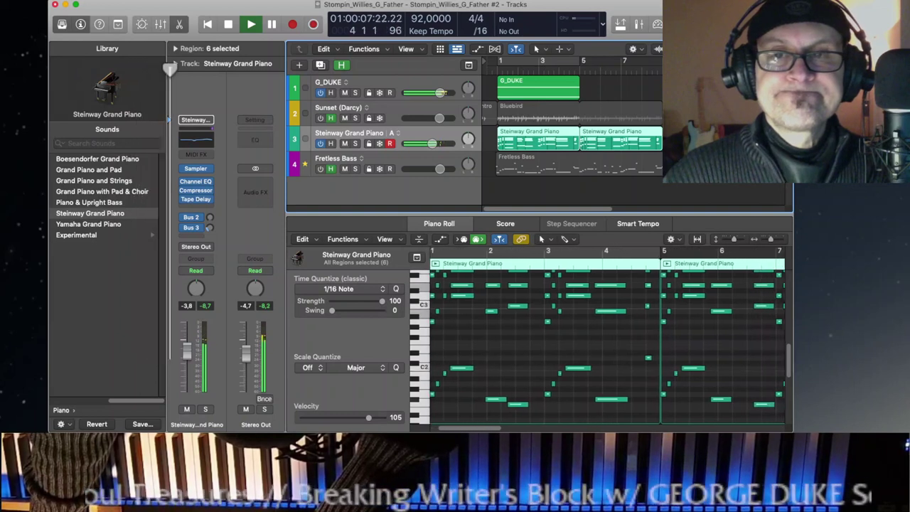
pyautogui.press('space')
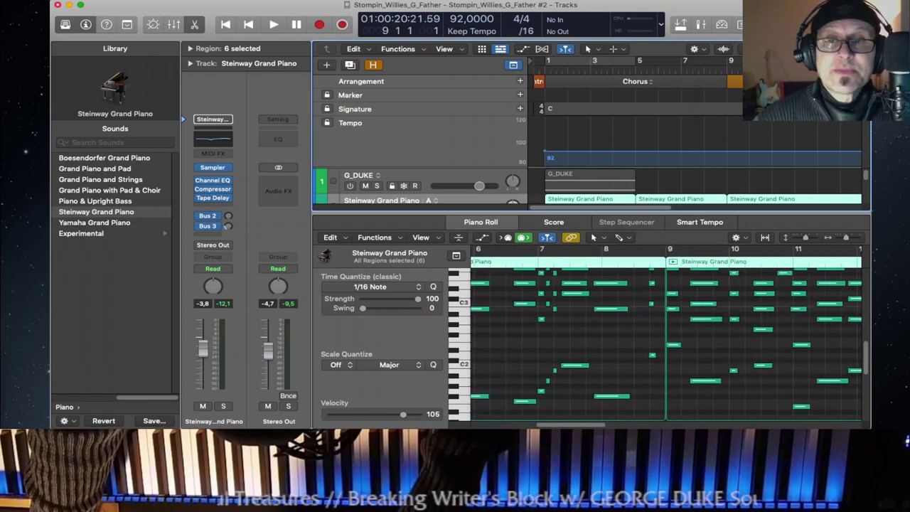
# - Play the Steinway Grand Piano part and follow its notation in the Score editor up to bar 21
pyautogui.press('space')
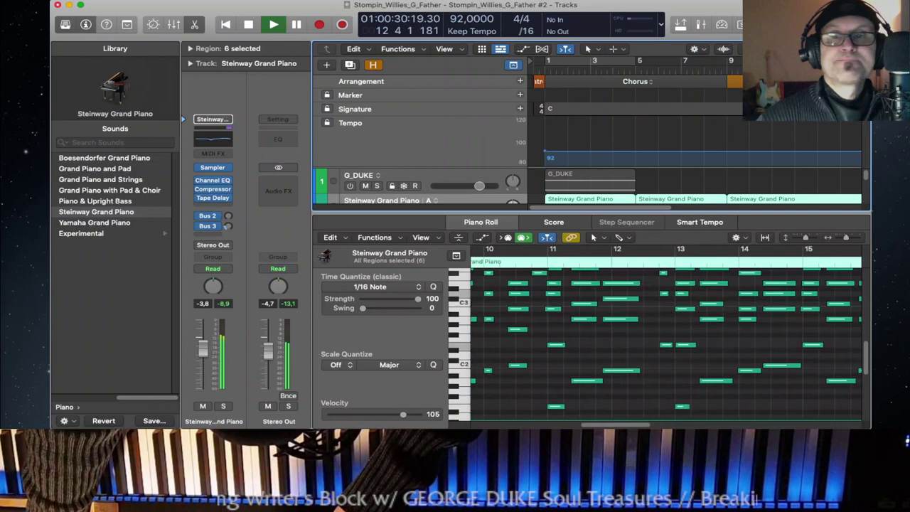
pyautogui.press('n')
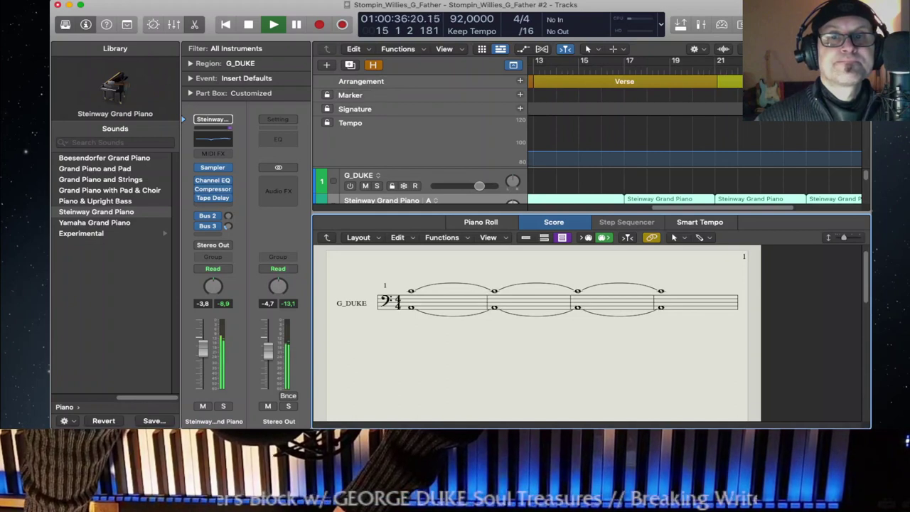
pyautogui.scroll(-3, 587, 186)
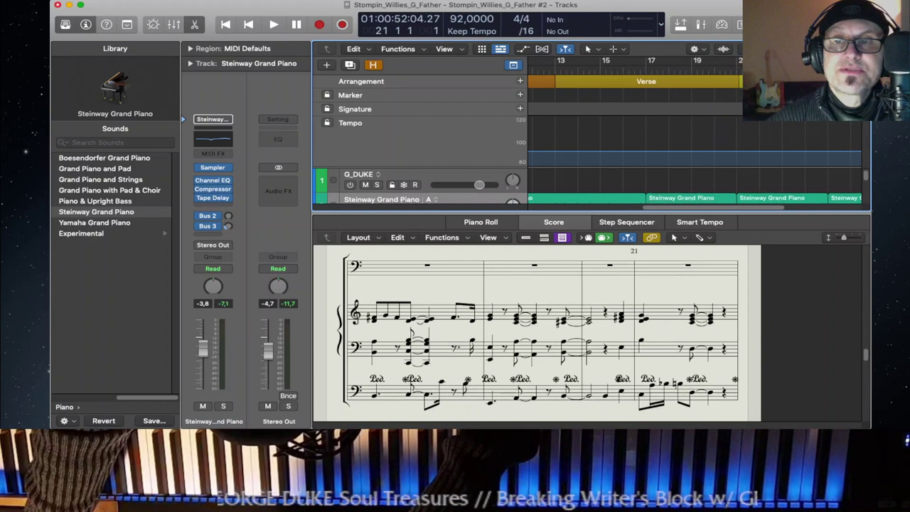
pyautogui.scroll(-2, 694, 186)
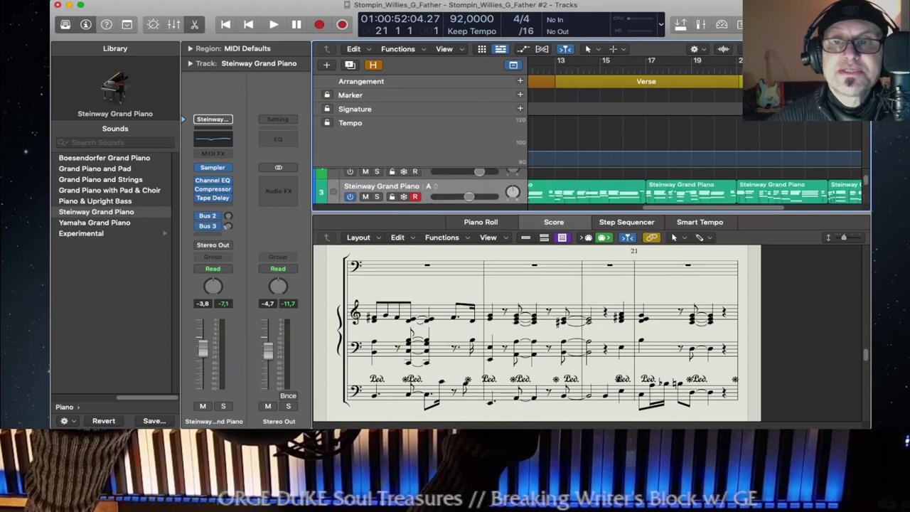
# - Listen to the Steinway Grand Piano region starting at bar 21 in the Piano Roll and audition the low bass note in bar 23
pyautogui.press('space')
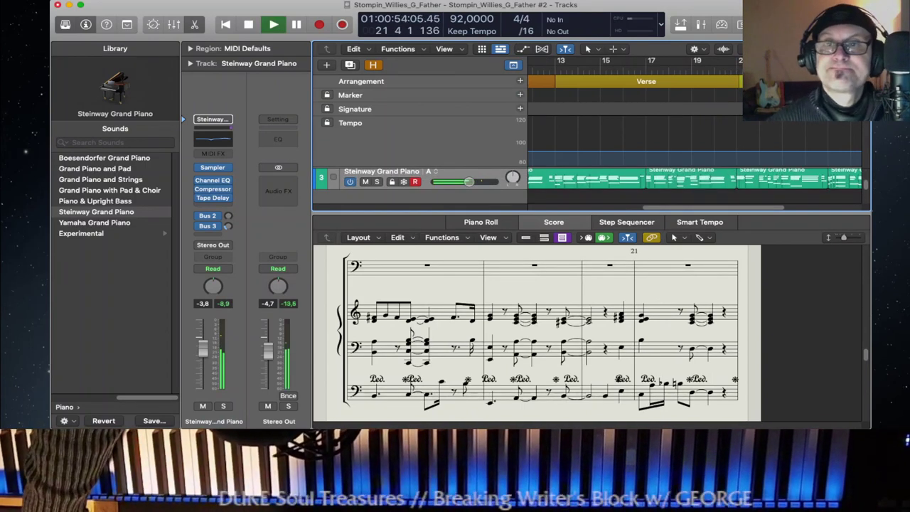
pyautogui.click(782, 179)
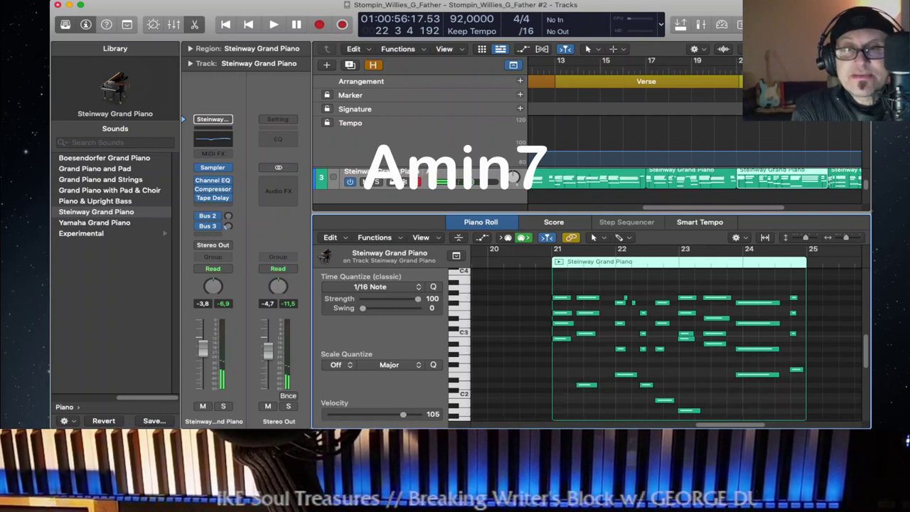
pyautogui.press('space')
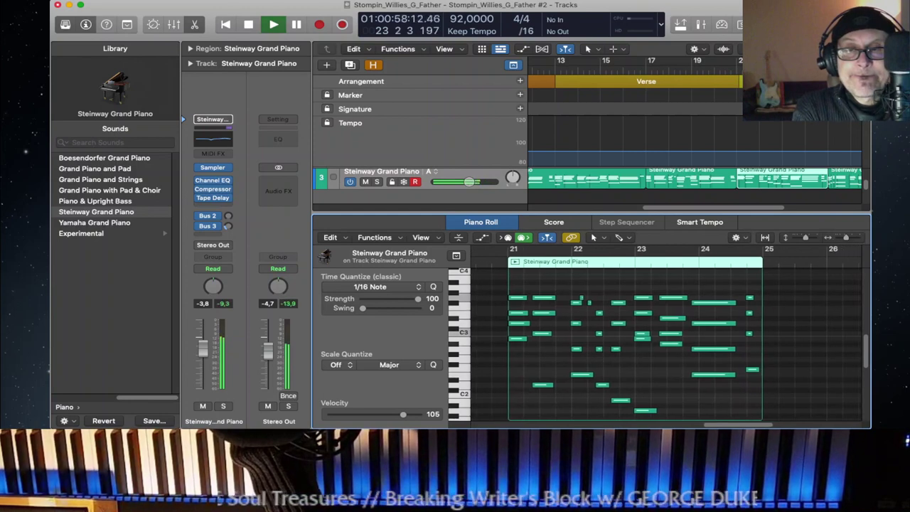
pyautogui.press('space')
pyautogui.scroll(-2, 663, 343)
pyautogui.click(663, 394)
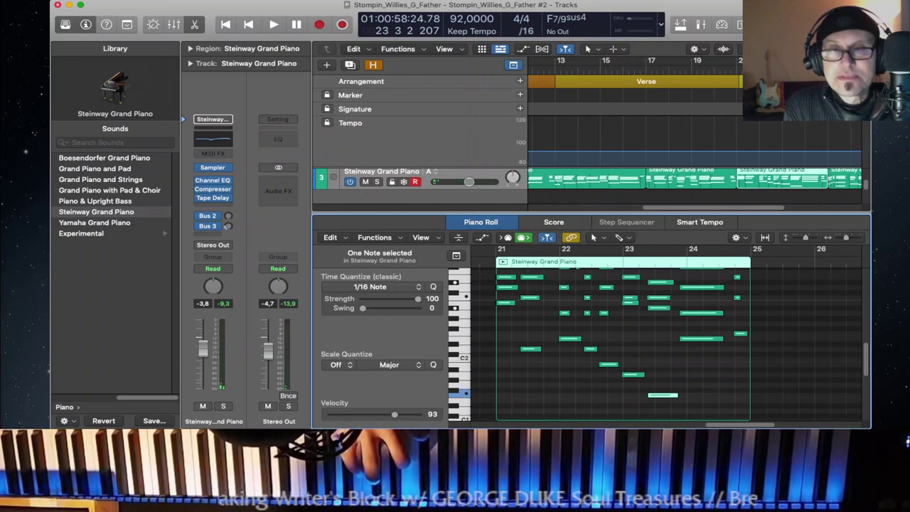
pyautogui.press('space')
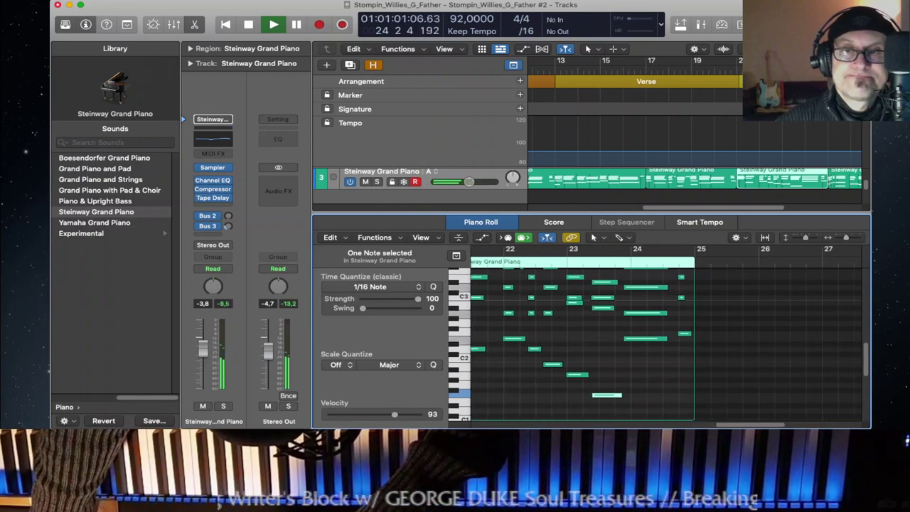
pyautogui.press('space')
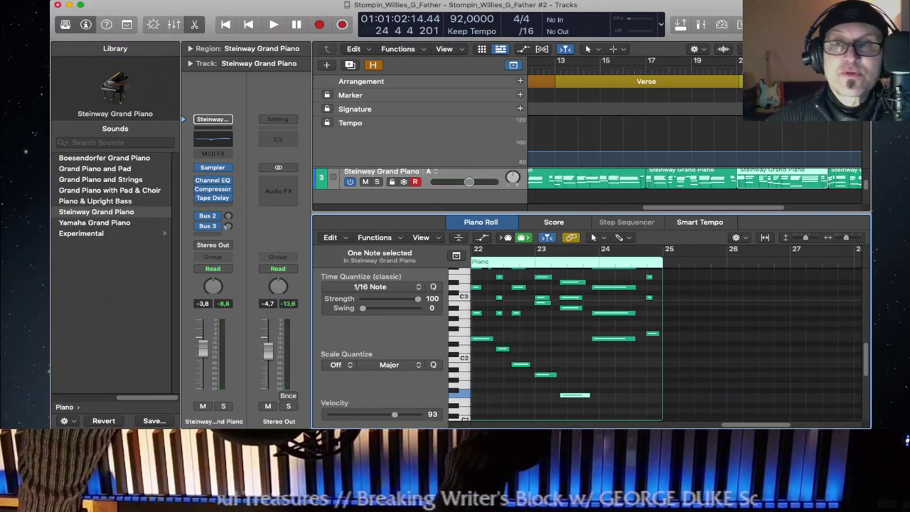
# - Hide the global tracks and bring the beginning of the song back into view in the Tracks area
pyautogui.hscroll(2, 699, 187)
pyautogui.scroll(-2, 698, 186)
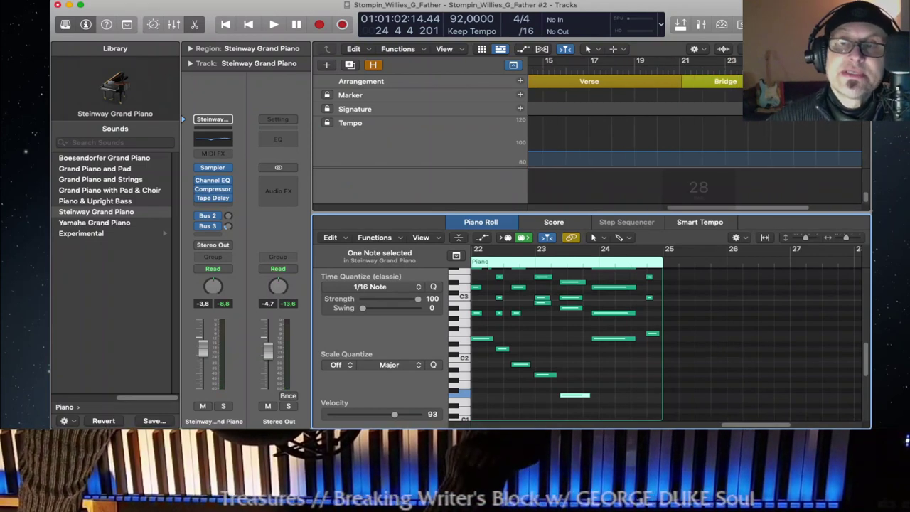
pyautogui.scroll(2, 698, 186)
pyautogui.scroll(1, 698, 186)
pyautogui.press('Tab')
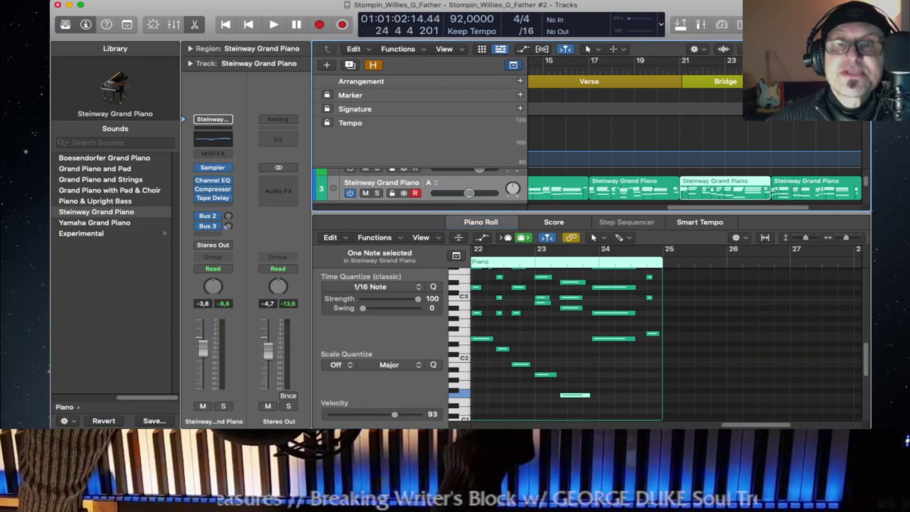
pyautogui.press('g')
pyautogui.hscroll(-5, 694, 128)
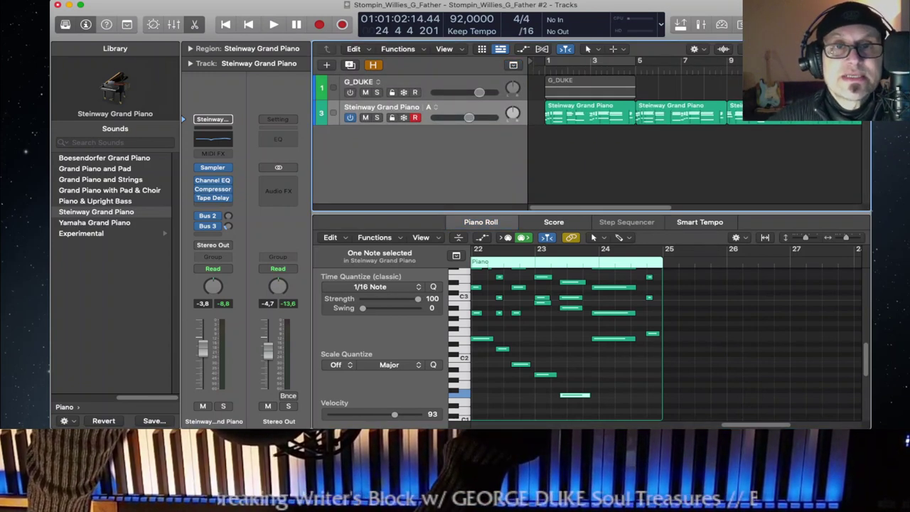
# - Reveal the hidden tracks, turn on and unhide the Sunset (Darcy) drummer track, and turn off the Steinway Grand Piano track
pyautogui.press('h')
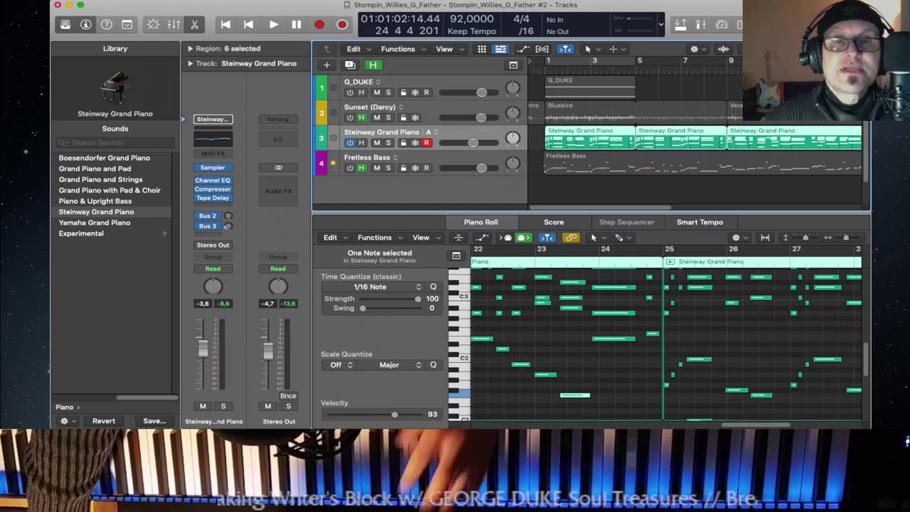
pyautogui.click(361, 117)
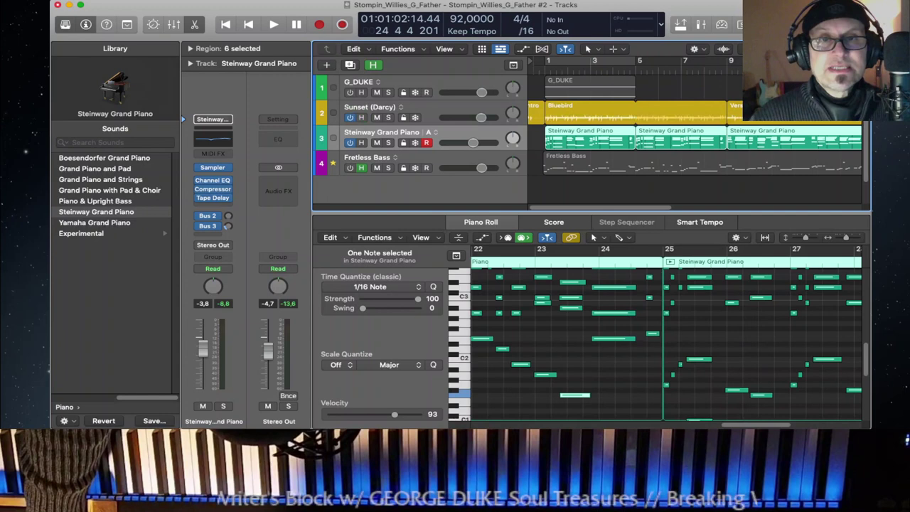
pyautogui.hotkey('ctrl', 'm')
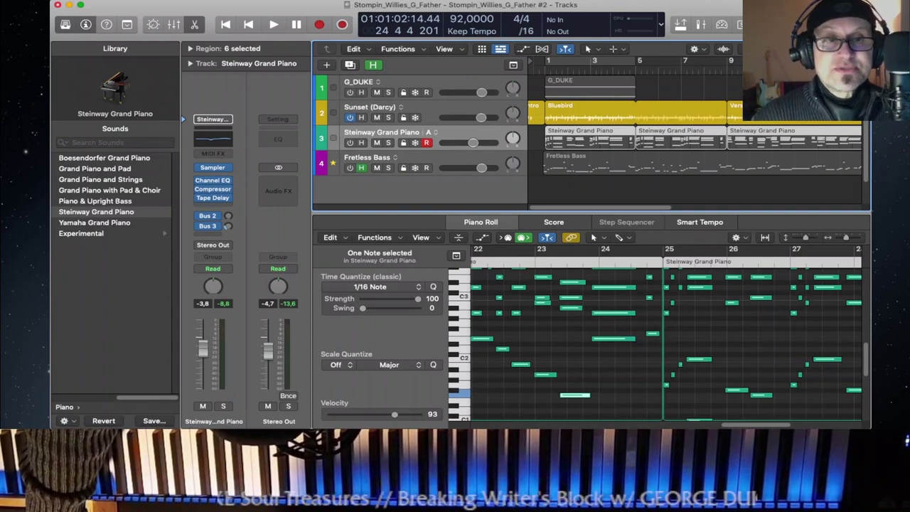
# - Select the Sunset drummer track and look through the drummer genres down to Darcy - Pop Songwriter in the Songwriter category
pyautogui.press('Tab')
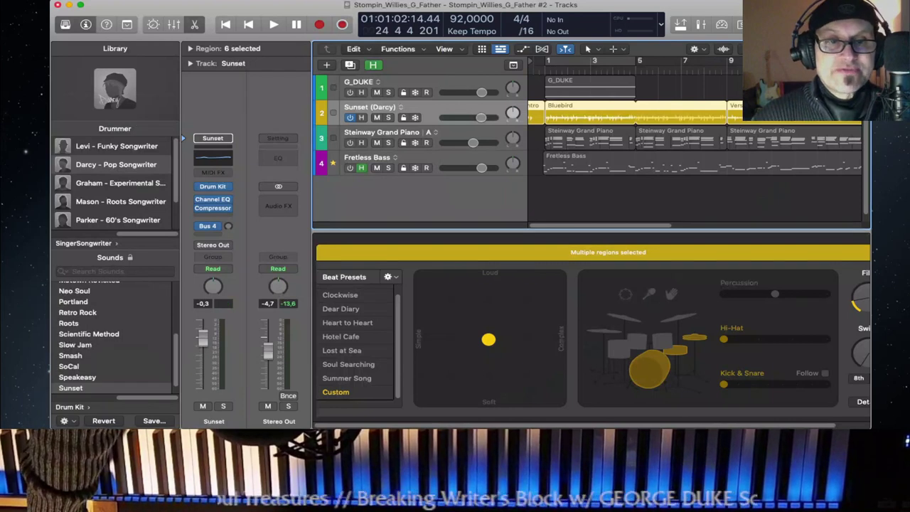
pyautogui.scroll(-1, 113, 335)
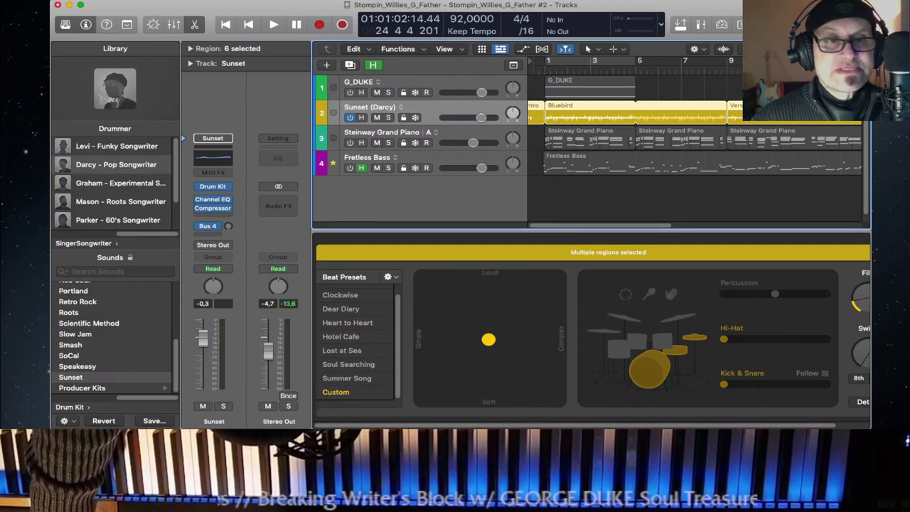
pyautogui.scroll(-2, 114, 183)
pyautogui.hscroll(-3, 115, 183)
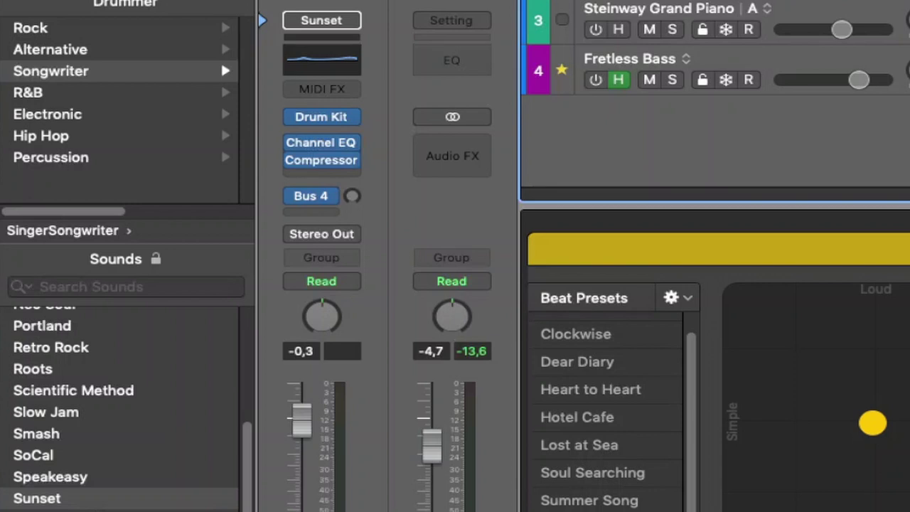
pyautogui.click(220, 63)
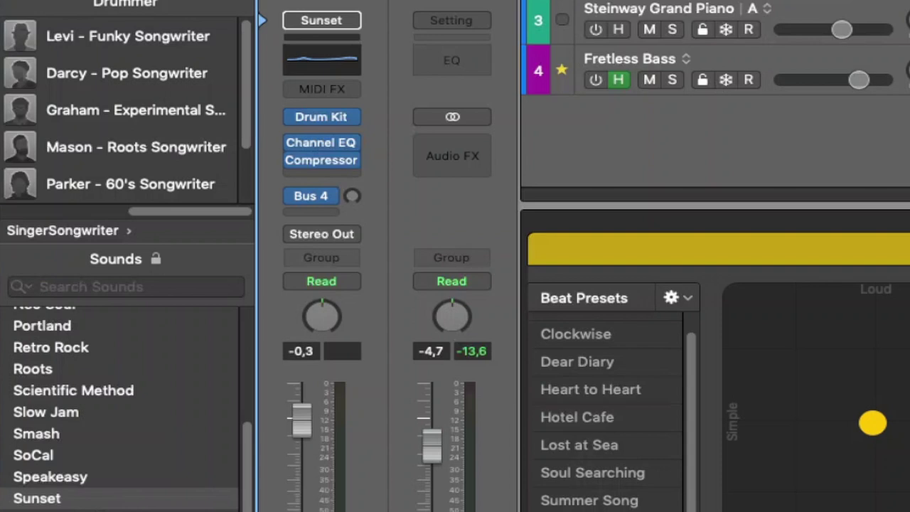
pyautogui.click(127, 73)
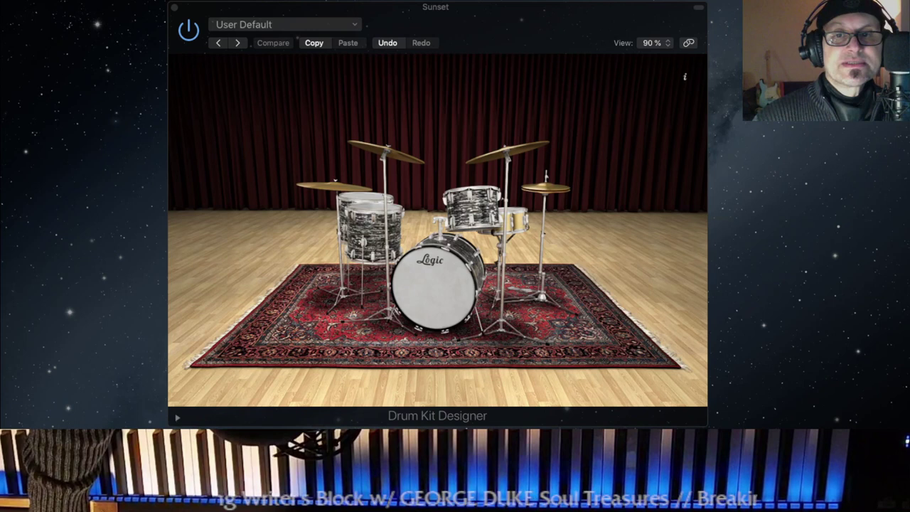
# - Try the alternative Sunset 2 and Sunset 3 kicks and snares in Drum Kit Designer, and view the Crash R settings
pyautogui.click(435, 283)
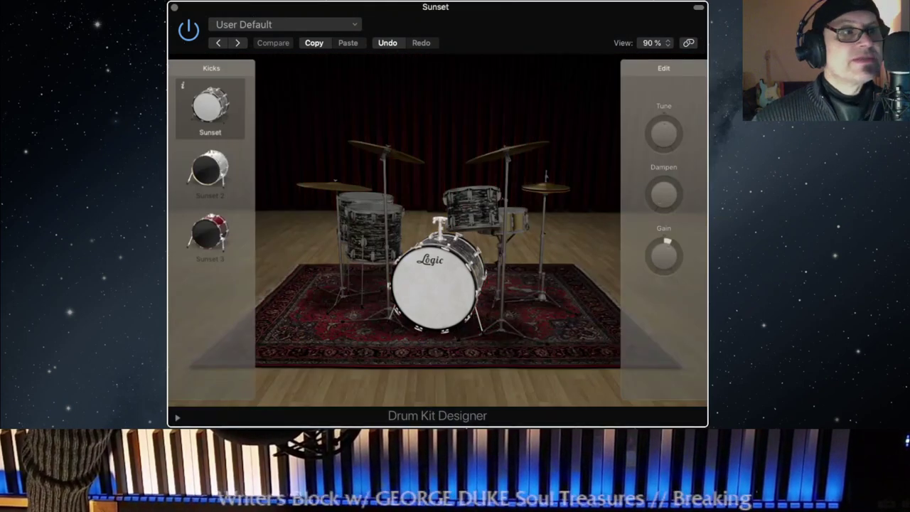
pyautogui.click(210, 173)
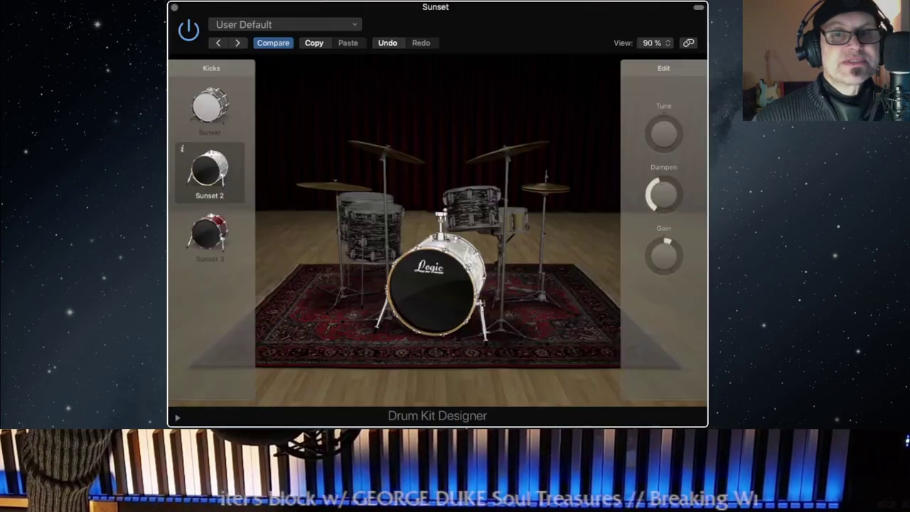
pyautogui.click(210, 236)
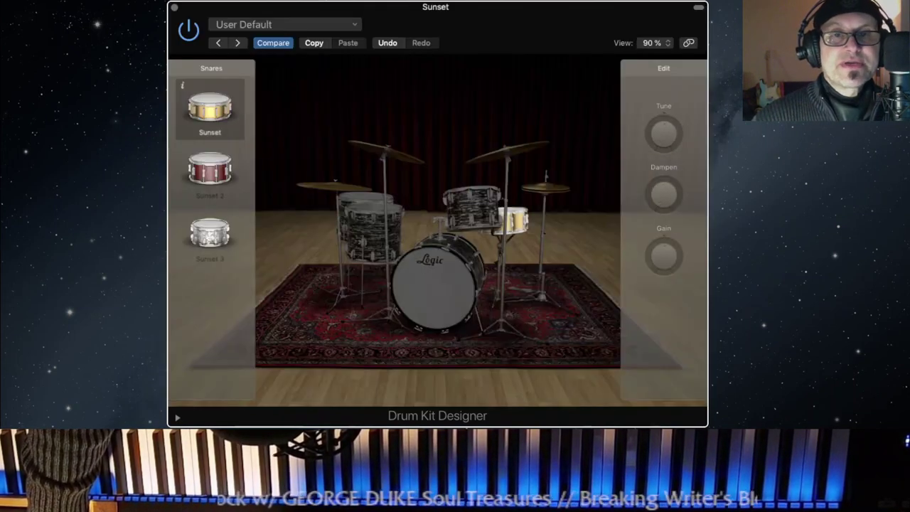
pyautogui.click(209, 170)
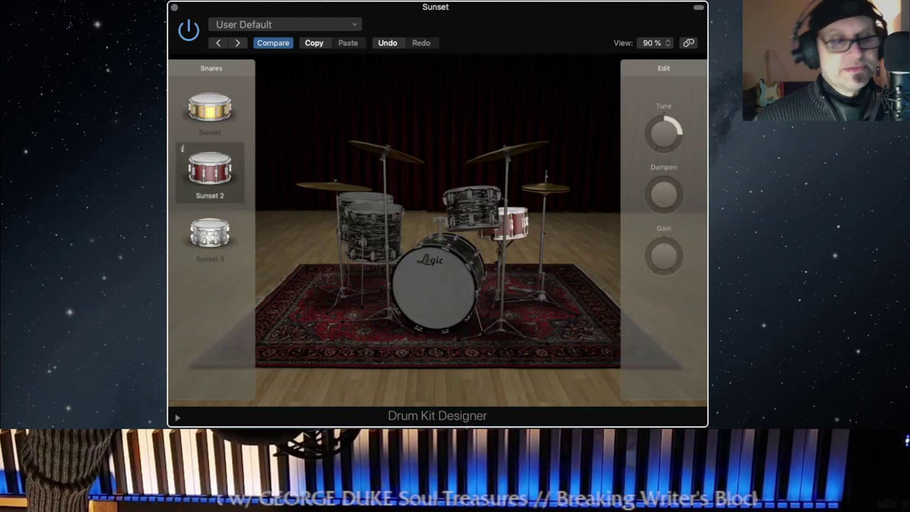
pyautogui.click(210, 235)
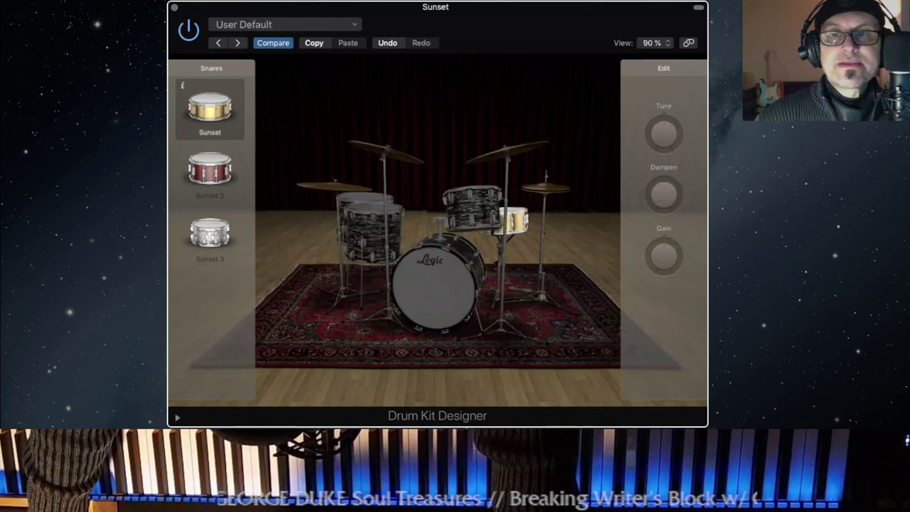
pyautogui.click(507, 148)
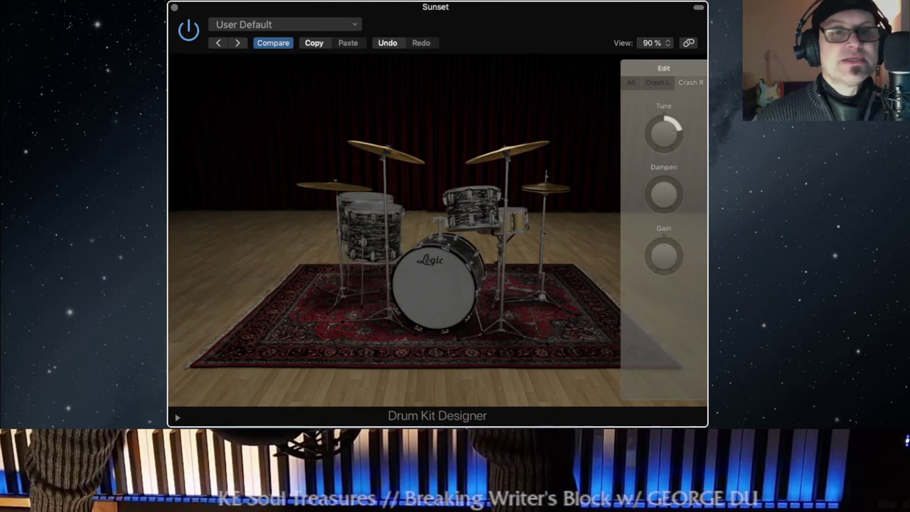
pyautogui.press('super+w')
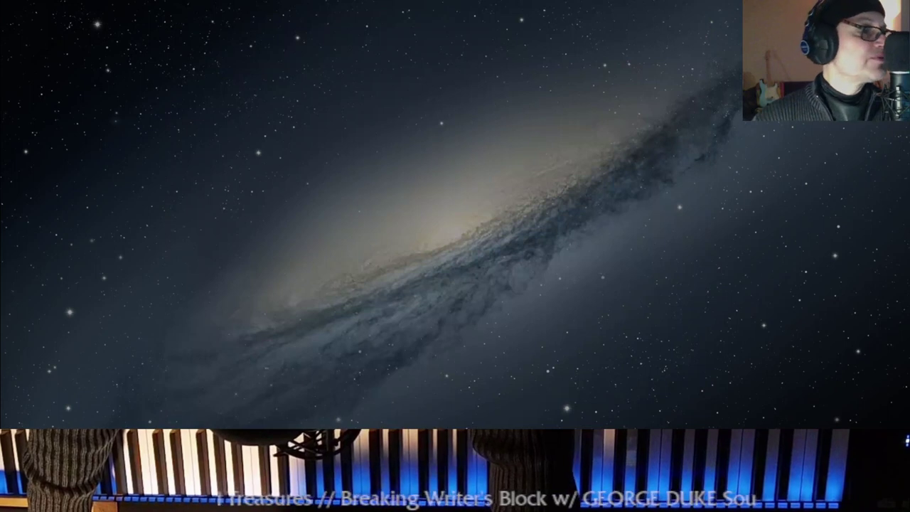
# - Turn on the Steinway Grand Piano track and play it with the Sunset drums from the song's start, following the score
pyautogui.press('super+Tab')
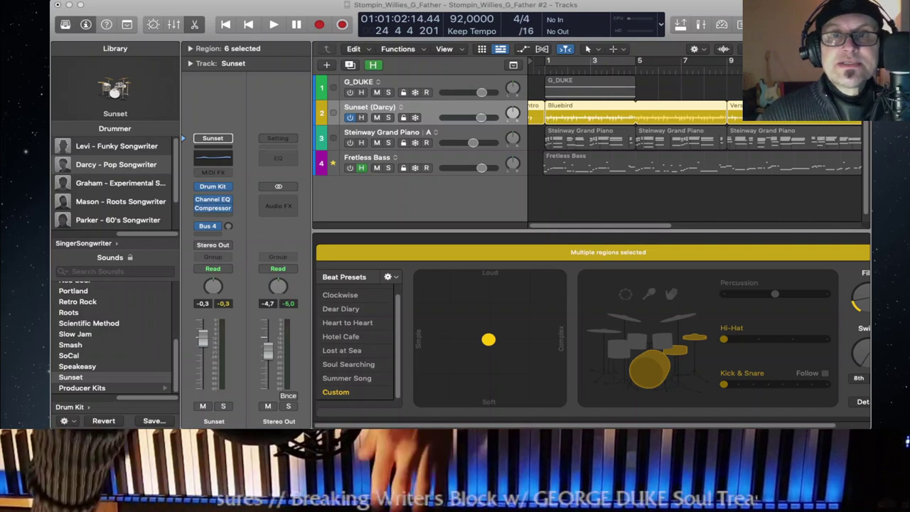
pyautogui.press('Return')
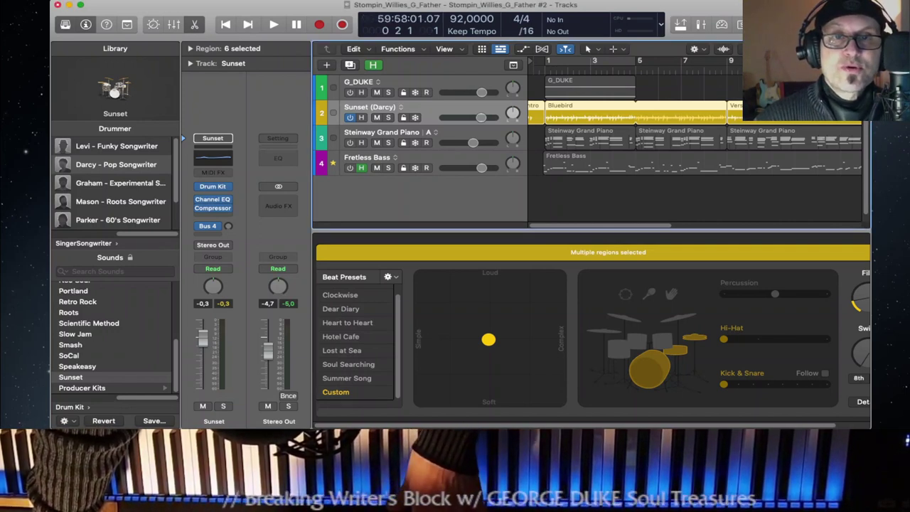
pyautogui.click(590, 139)
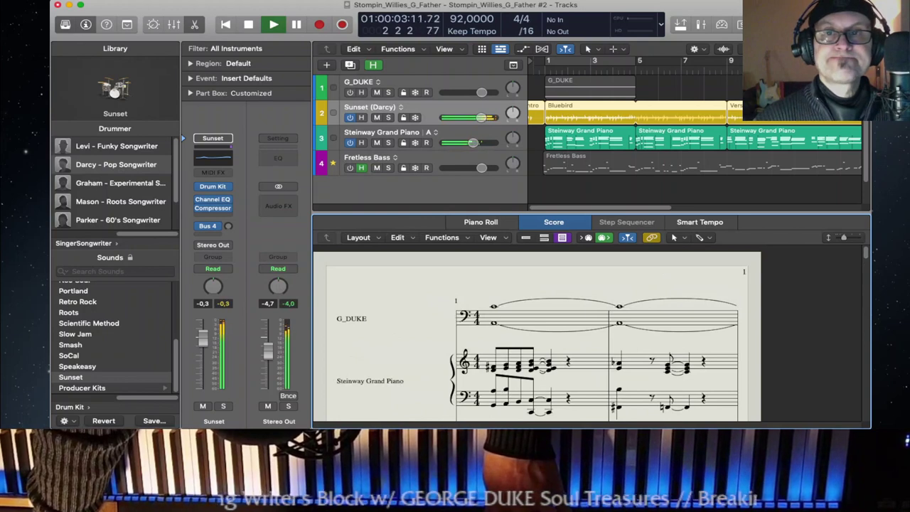
pyautogui.scroll(-1, 672, 138)
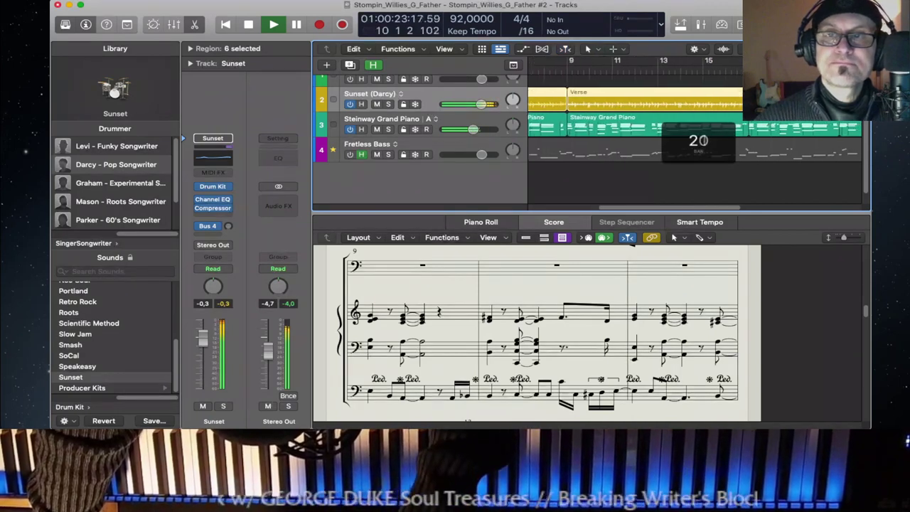
pyautogui.press('space')
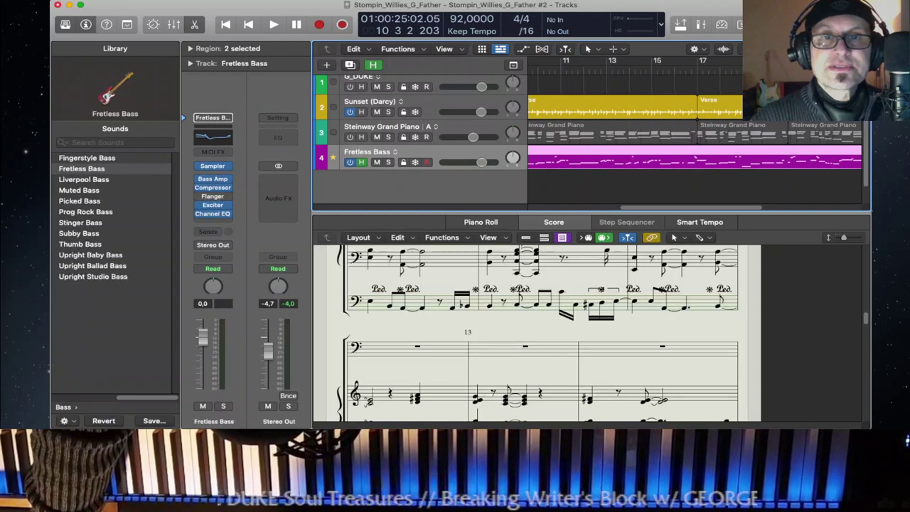
# - Unhide the Fretless Bass track and bring its bass sound list into focus in the Library
pyautogui.press('h')
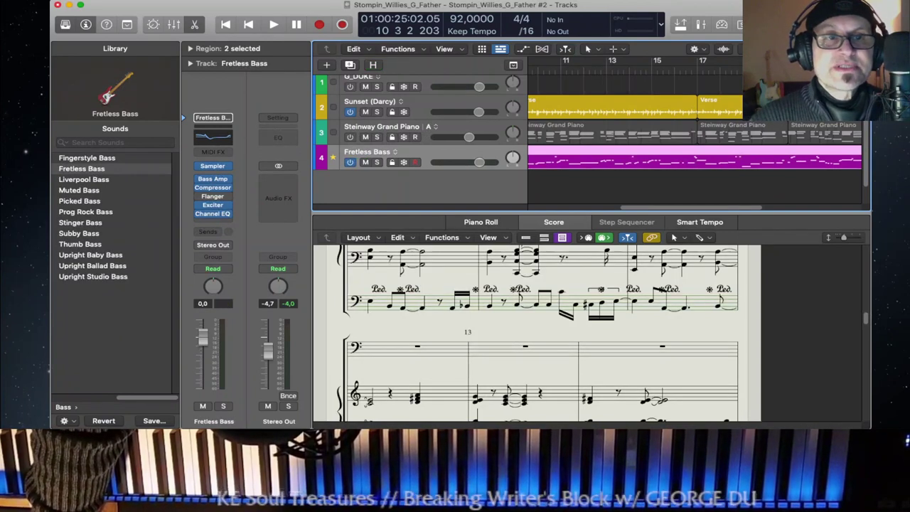
pyautogui.press('Tab')
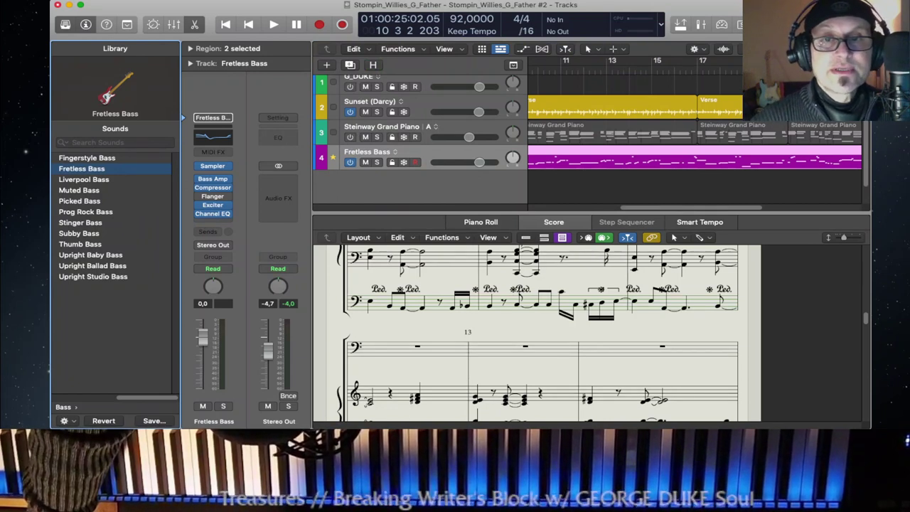
# - Show the Fretless Bass region's notes in the Piano Roll and play the bass alone from the song's start to bar 9
pyautogui.press('p')
pyautogui.hscroll(-10, 695, 135)
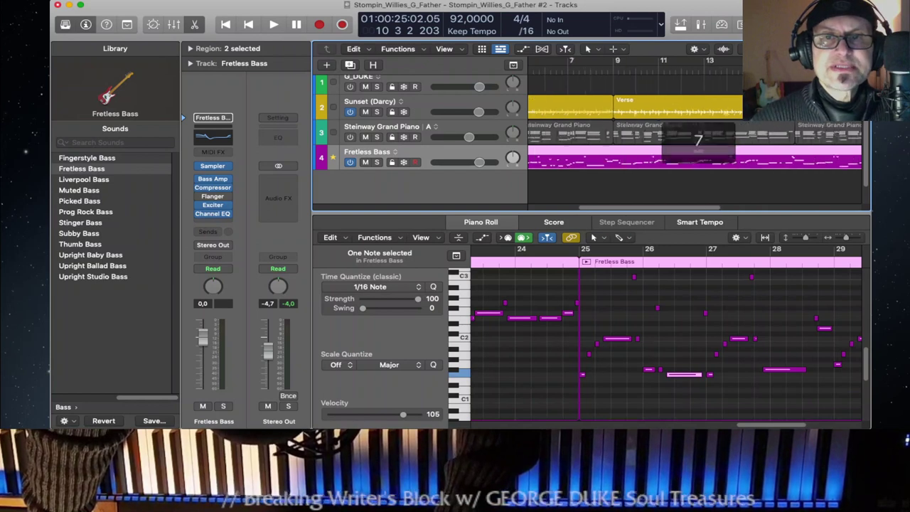
pyautogui.press('Return')
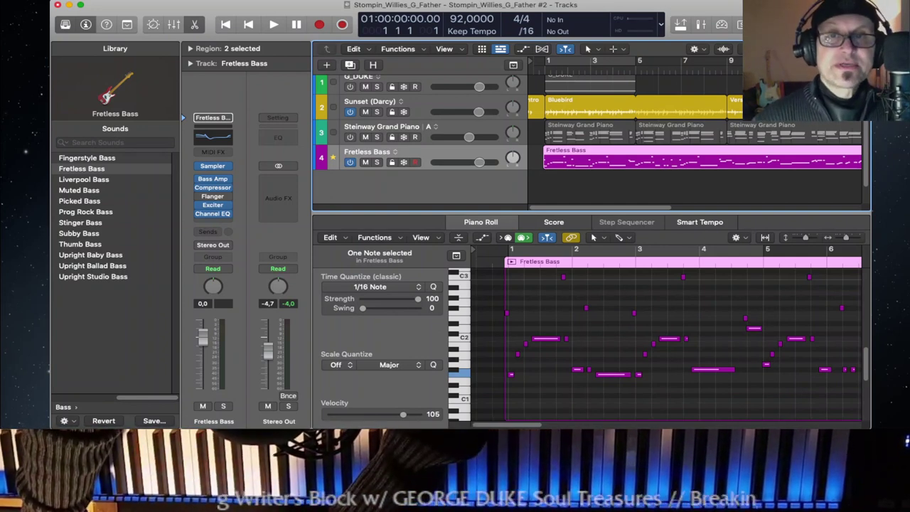
pyautogui.press('space')
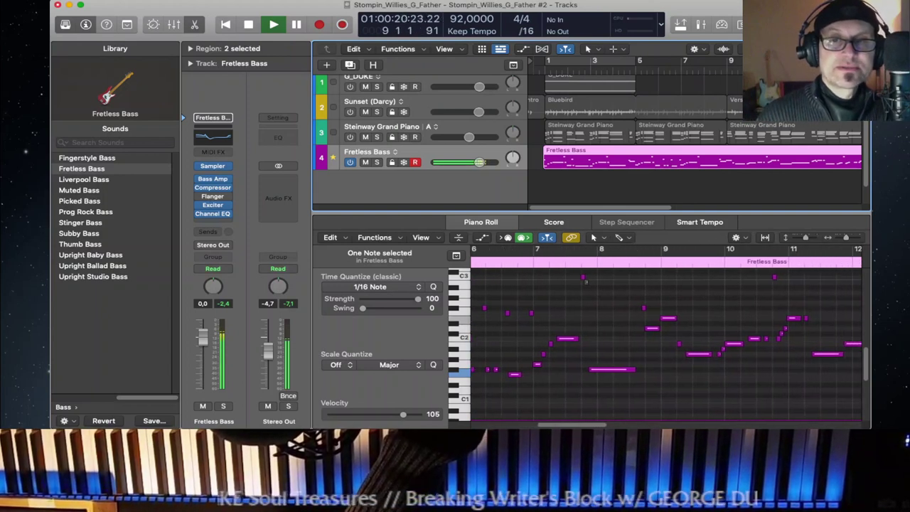
pyautogui.press('space')
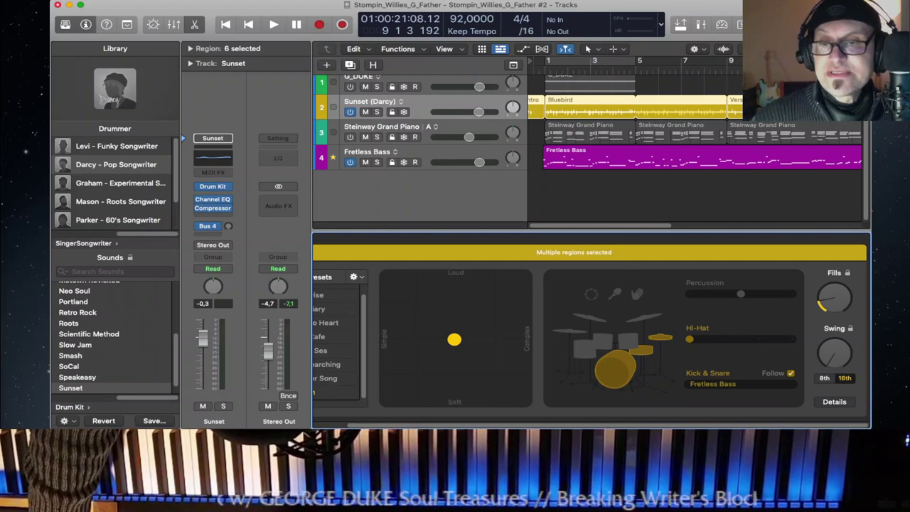
# - Play the Fretless Bass together with the Sunset drums from the song's start to bar 9, viewing the bass line in the score
pyautogui.click(834, 402)
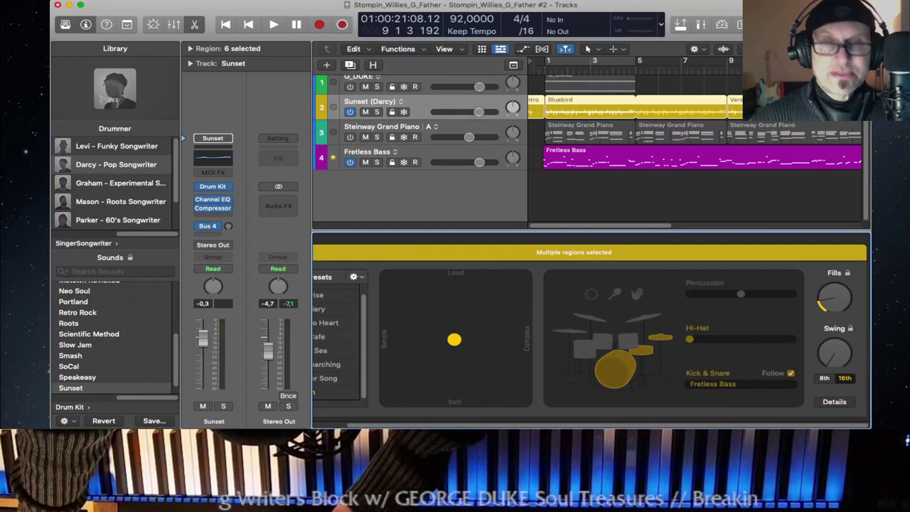
pyautogui.press('space')
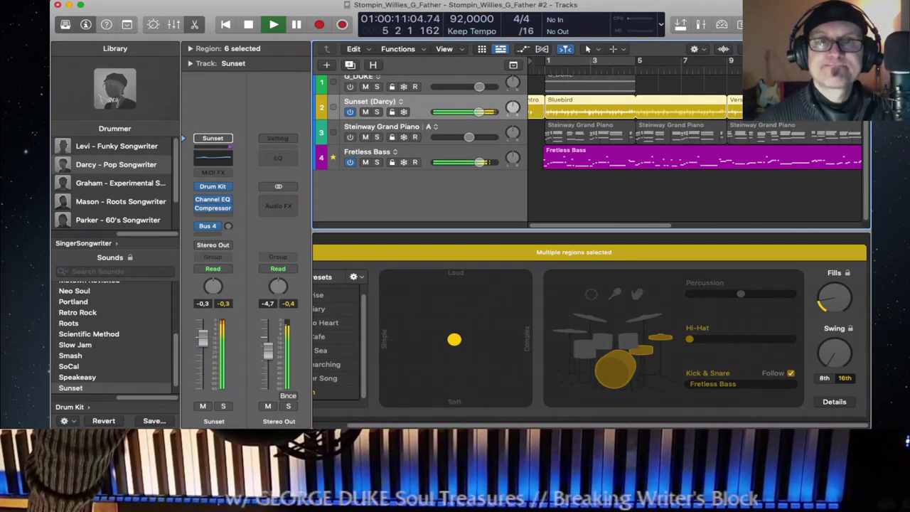
pyautogui.click(370, 156)
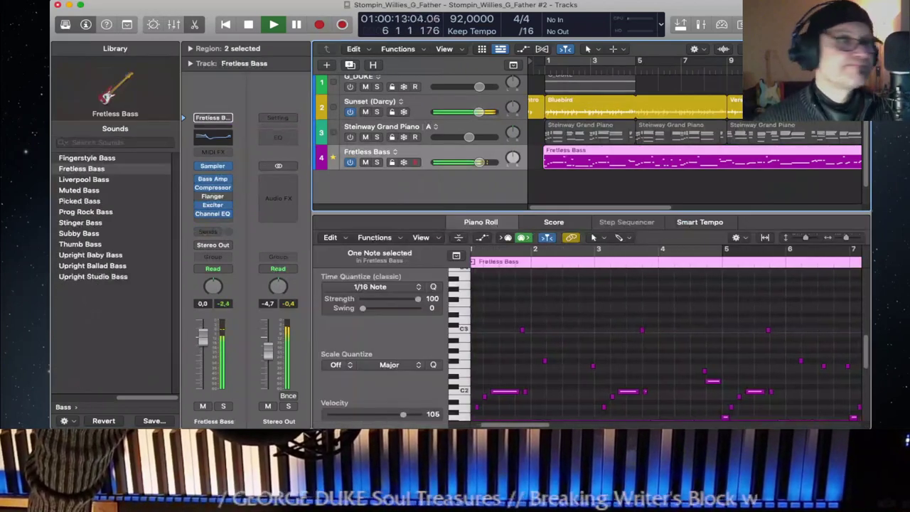
pyautogui.press('n')
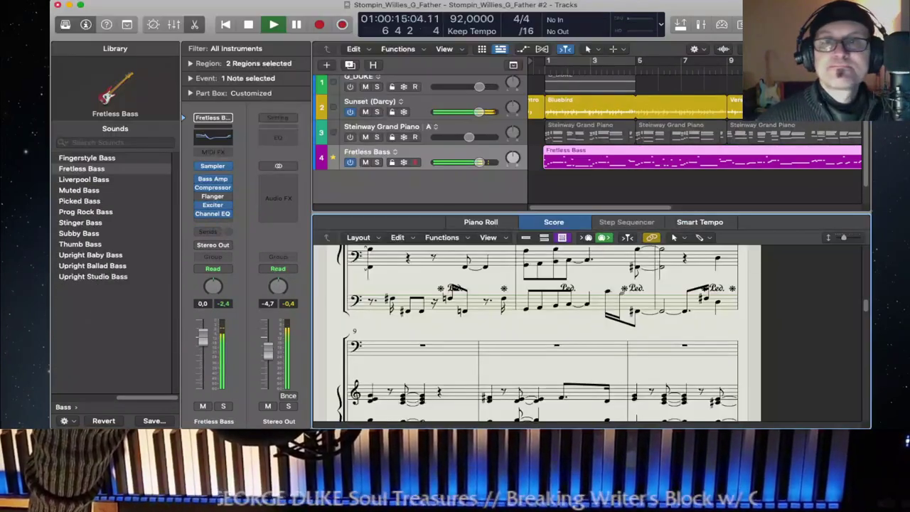
pyautogui.press('`')
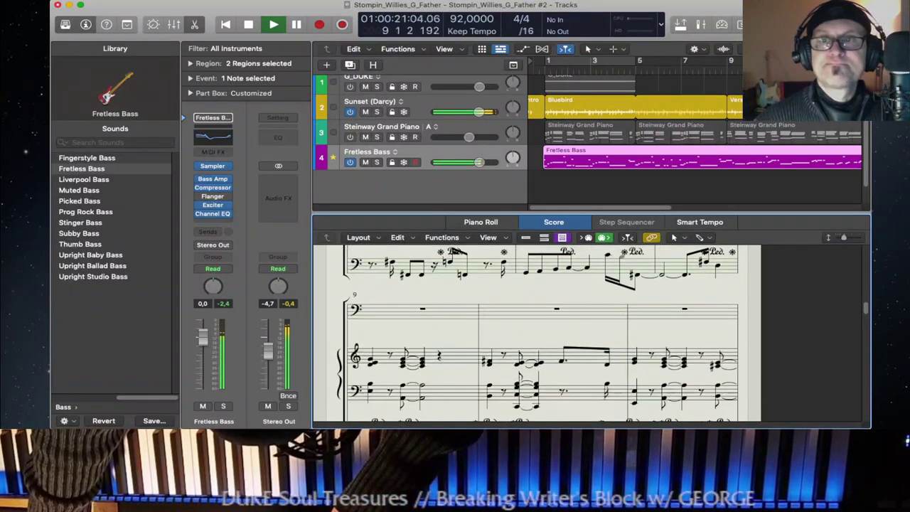
pyautogui.click(640, 188)
pyautogui.press('space')
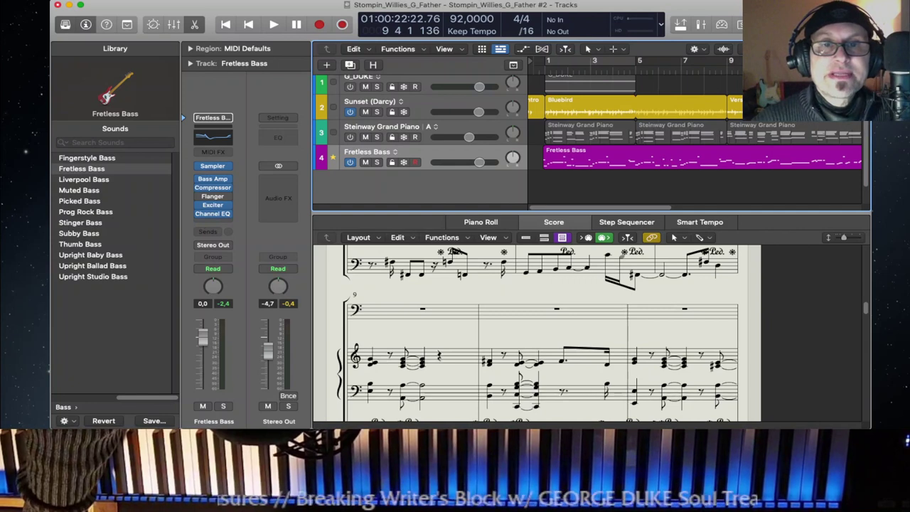
# - Turn on the Steinway Grand Piano track and play it with the drums and bass through the final Chorus, following the score
pyautogui.click(333, 132)
pyautogui.click(350, 137)
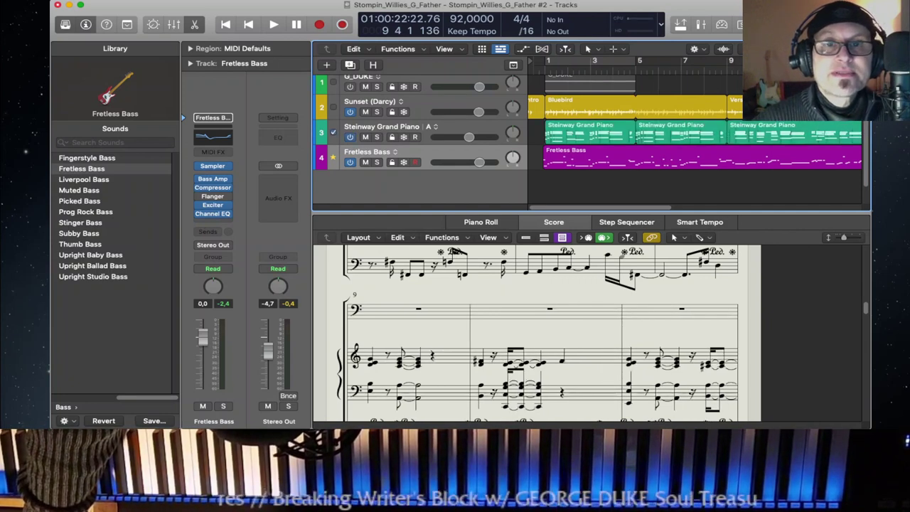
pyautogui.press('Return')
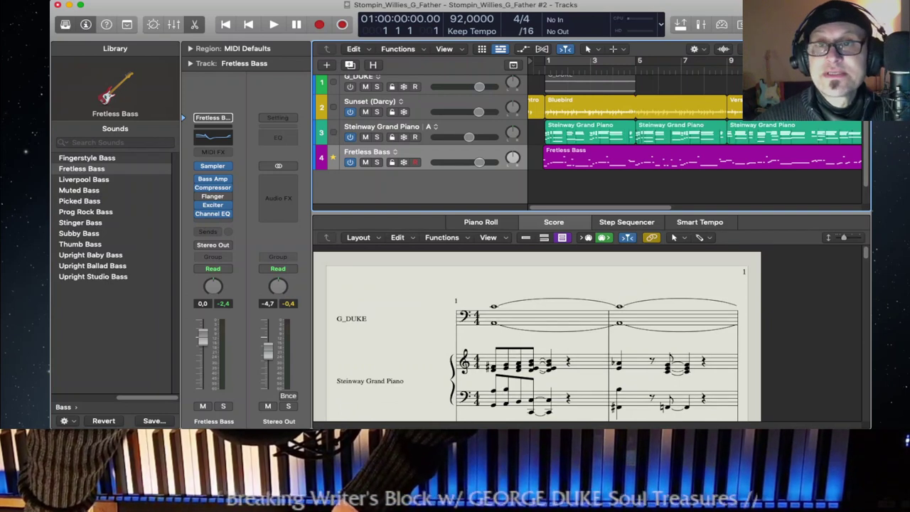
pyautogui.hscroll(10, 694, 121)
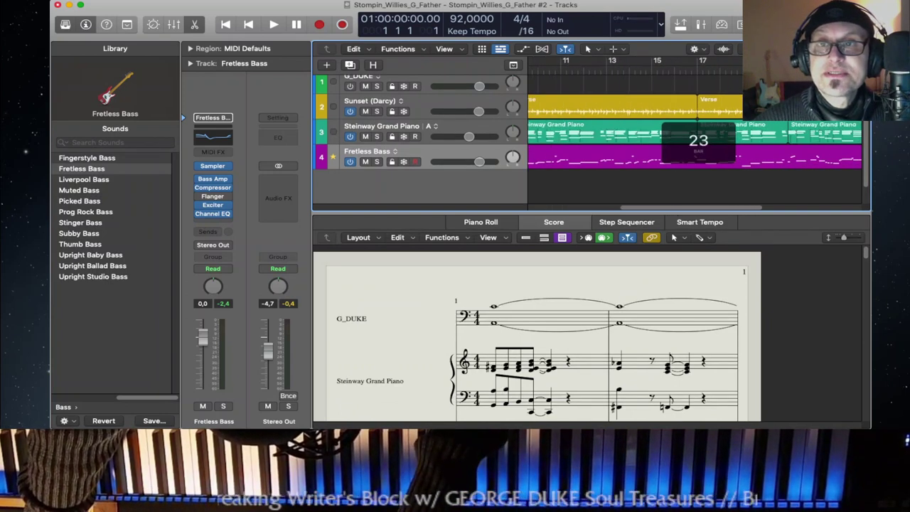
pyautogui.click(777, 61)
pyautogui.press('space')
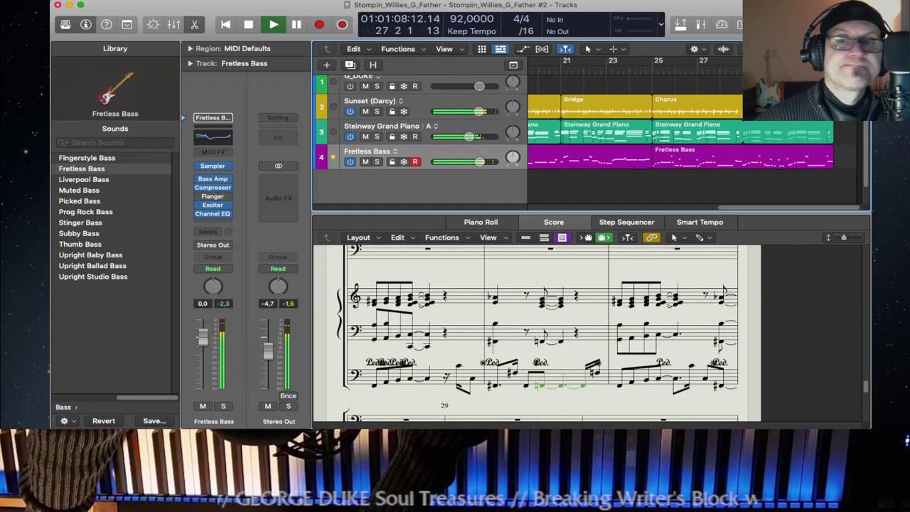
pyautogui.press('Tab')
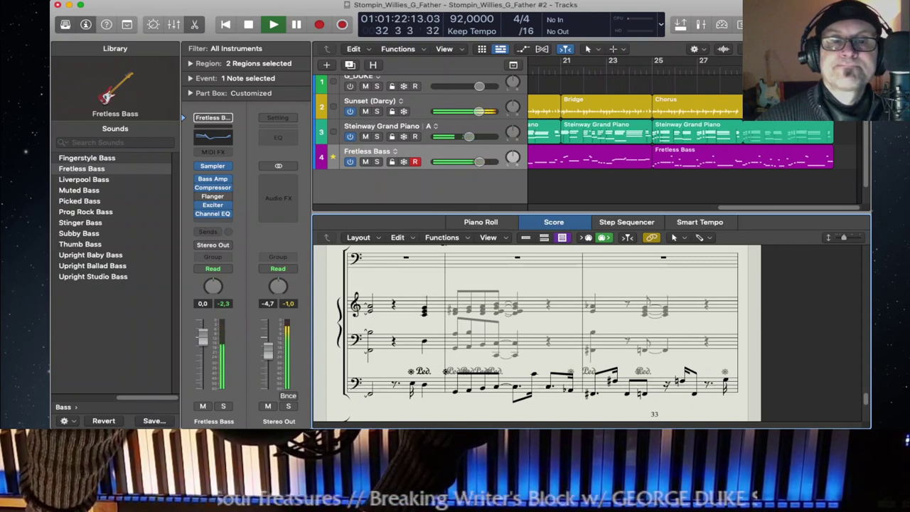
pyautogui.press('space')
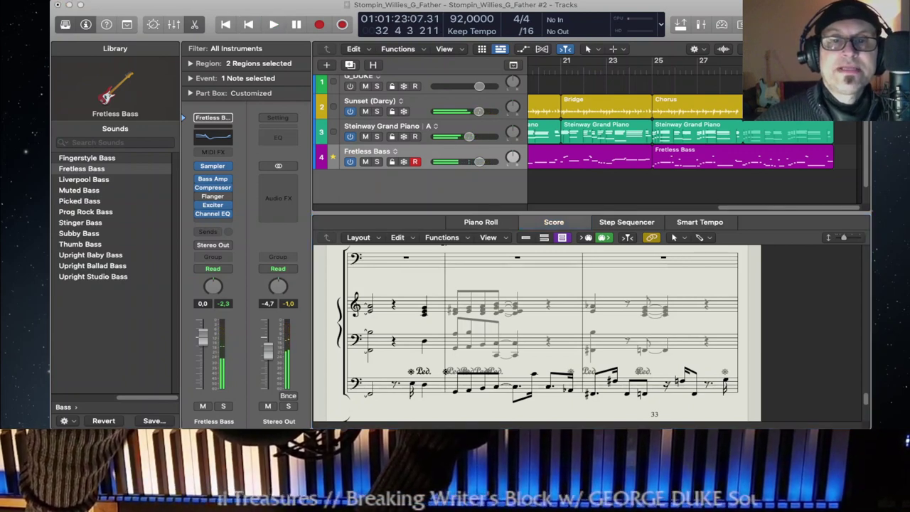